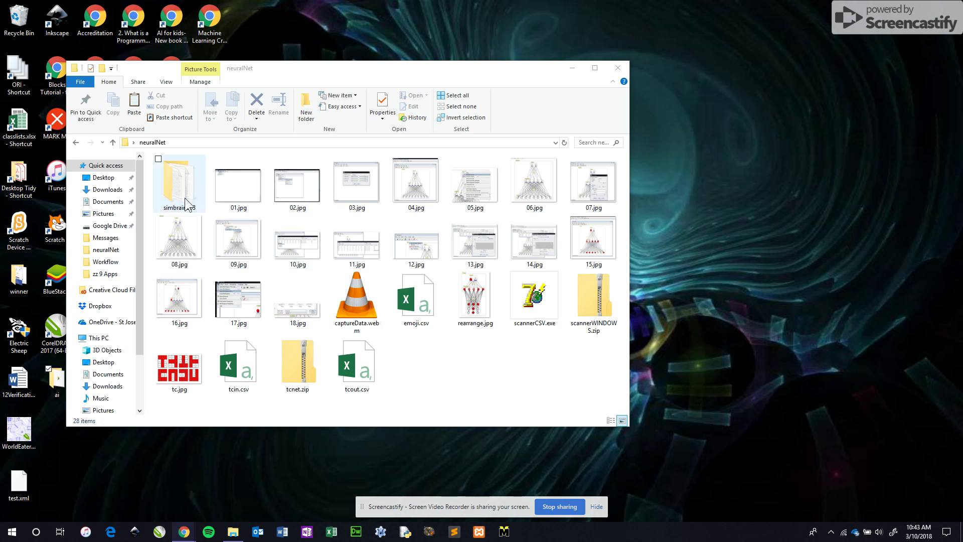
Step: Open the simbrain303 folder and start Simbrain 3.03 from Simbrain.jar
{"action": "double_click", "coordinate": [172, 185]}
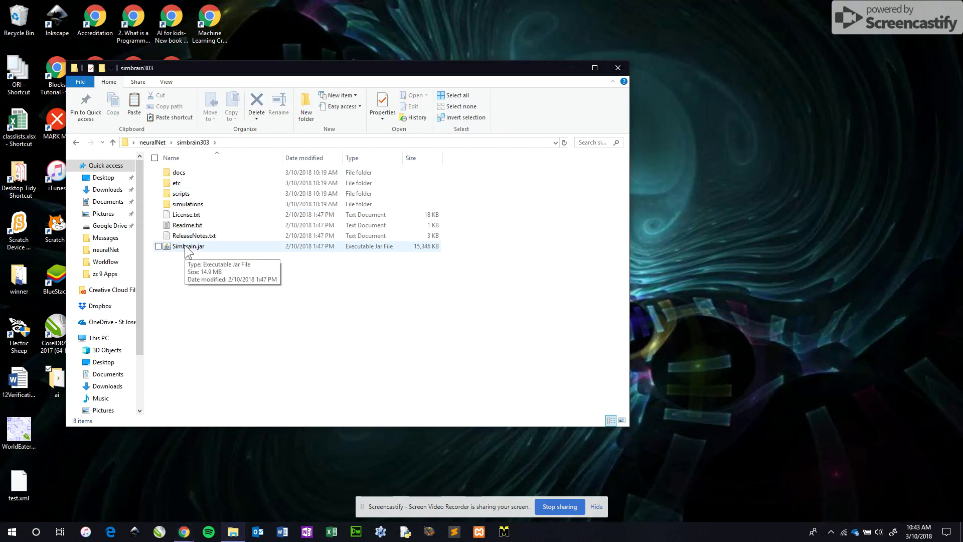
{"action": "double_click", "coordinate": [185, 246]}
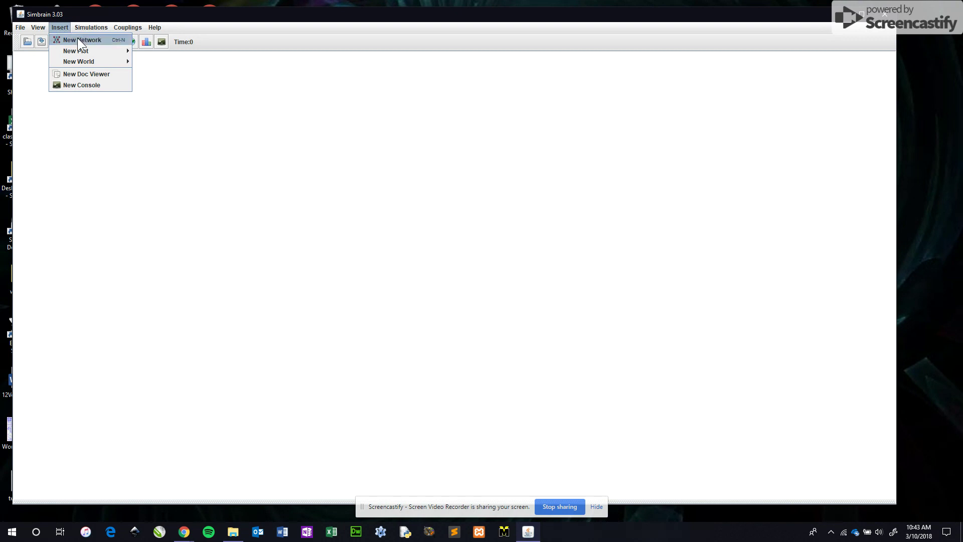
Step: Create Network1 via Insert > New Network, enlarge its window, and show the Insert Network list
{"action": "left_click", "coordinate": [78, 40]}
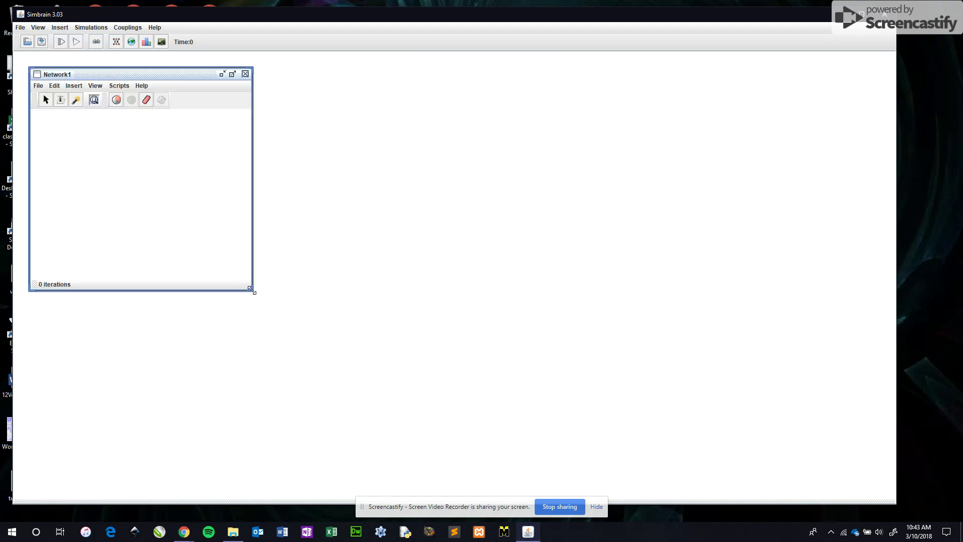
{"action": "left_click_drag", "start_coordinate": [252, 290], "coordinate": [394, 441]}
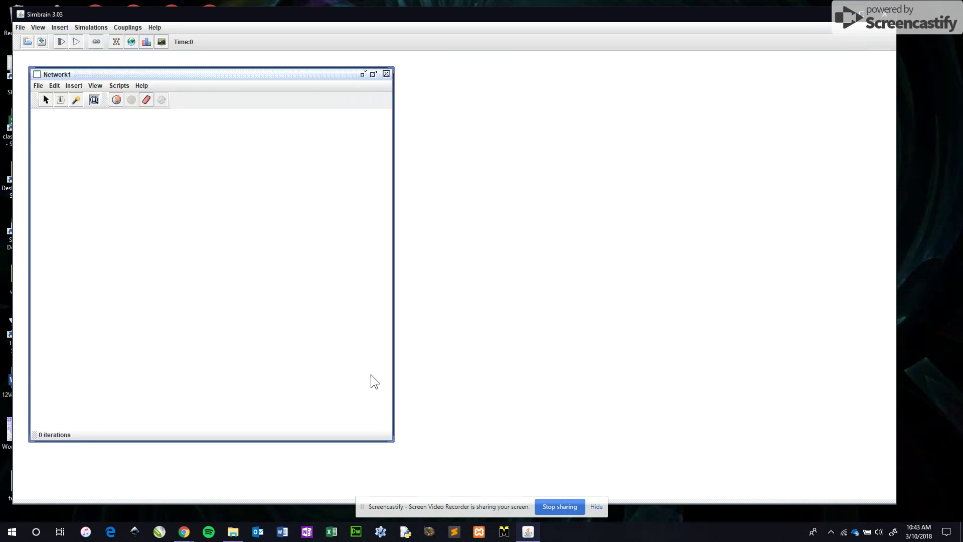
{"action": "left_click", "coordinate": [75, 85]}
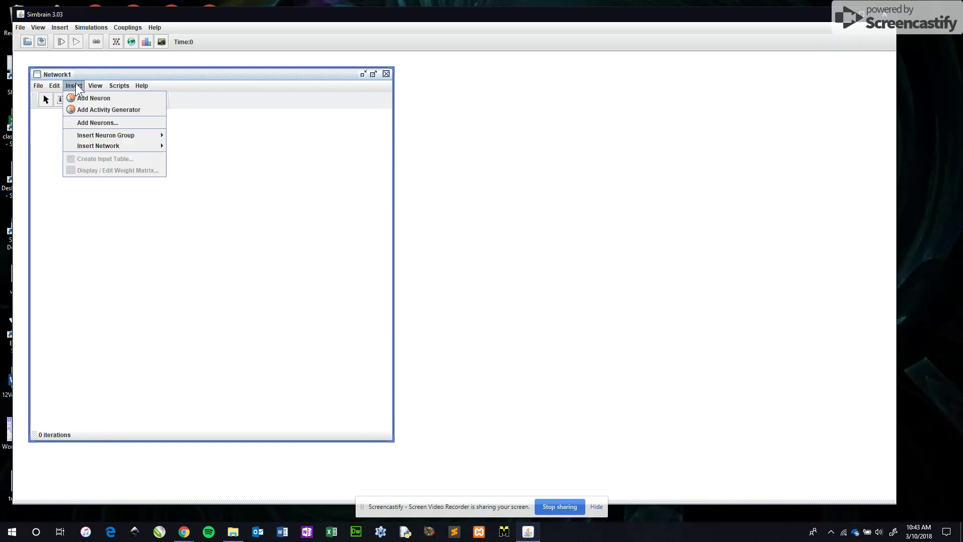
{"action": "mouse_move", "coordinate": [99, 145]}
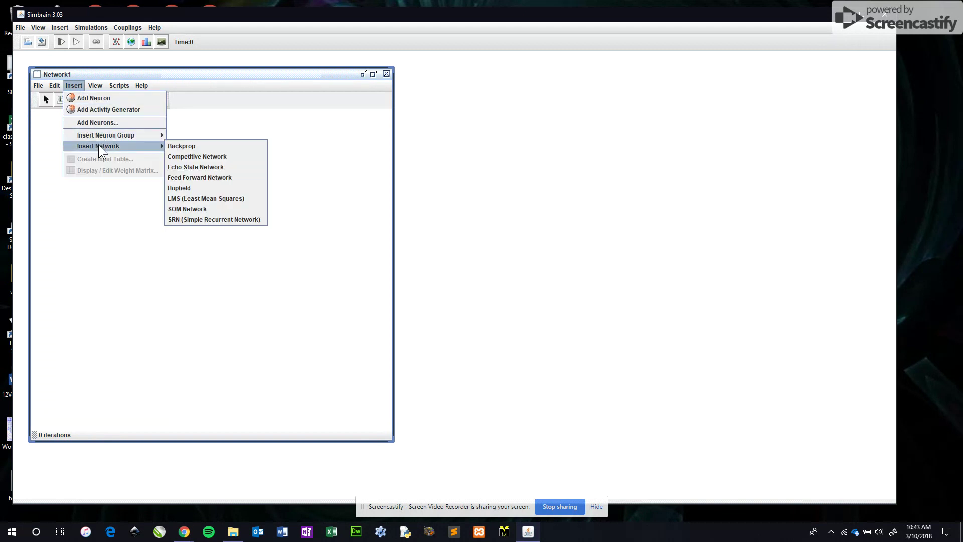
Step: Insert a Backprop network with 64 input, 20 hidden and 2 output neurons
{"action": "left_click", "coordinate": [183, 146]}
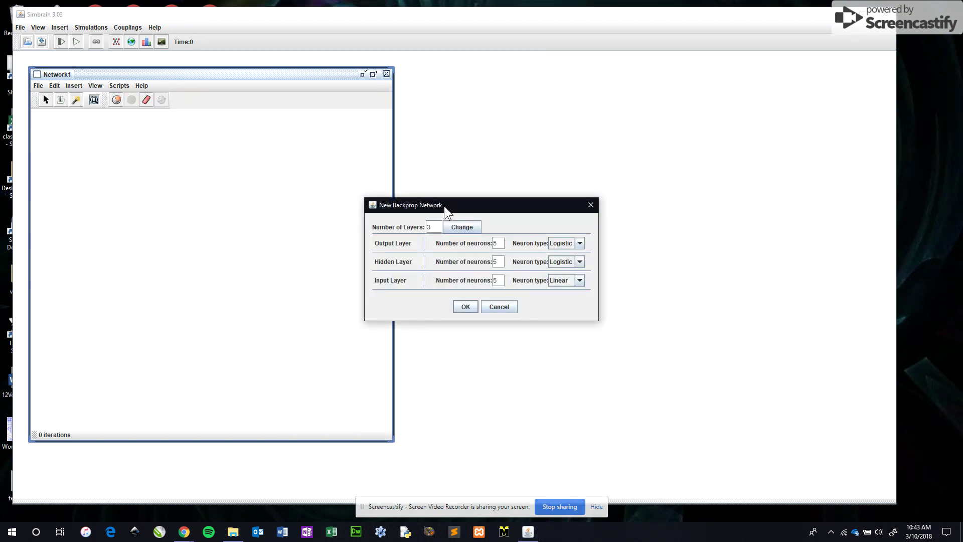
{"action": "left_click_drag", "start_coordinate": [444, 206], "coordinate": [259, 178]}
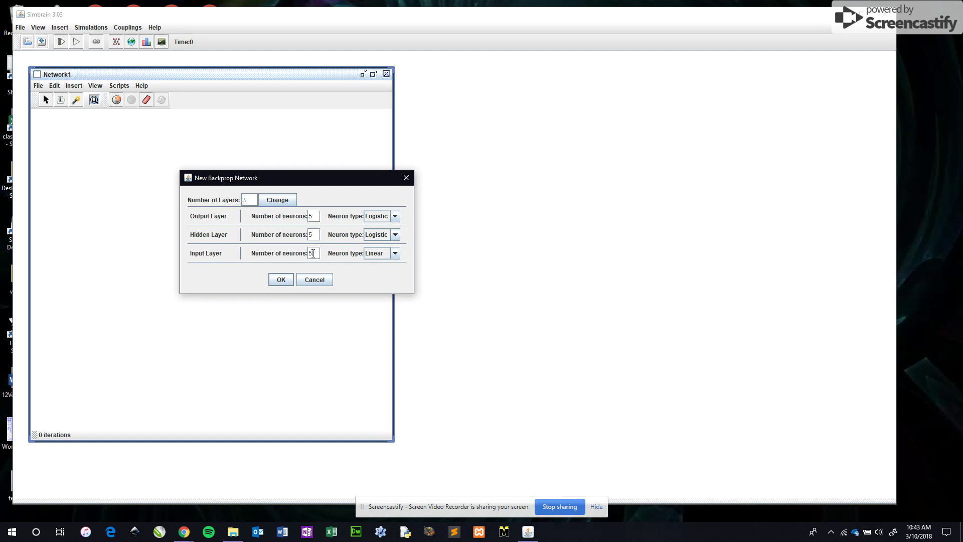
{"action": "left_click_drag", "start_coordinate": [313, 253], "coordinate": [309, 253]}
{"action": "type", "text": "64"}
{"action": "double_click", "coordinate": [309, 216]}
{"action": "type", "text": "2"}
{"action": "double_click", "coordinate": [309, 234]}
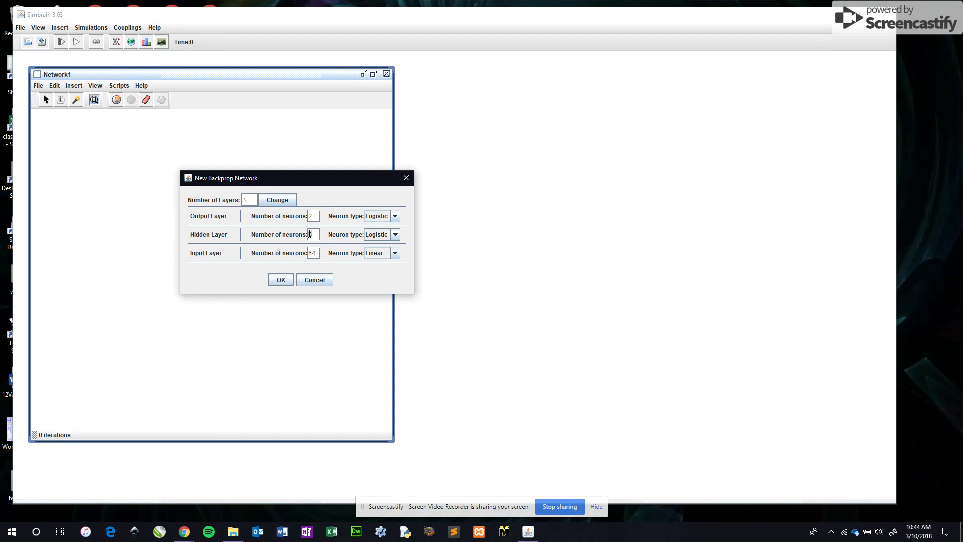
{"action": "type", "text": "20"}
{"action": "left_click", "coordinate": [281, 281]}
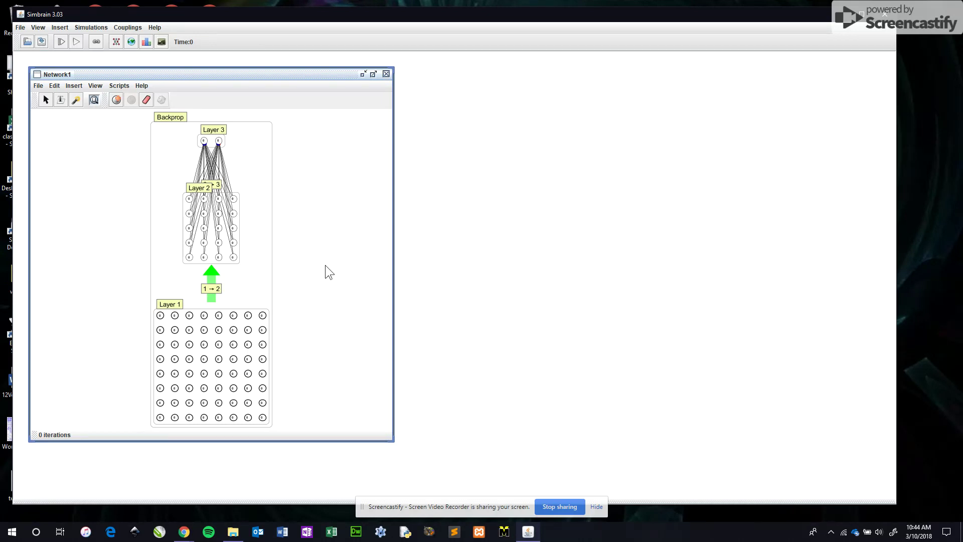
Step: Rename the bottom group, Layer 1, to 'input'
{"action": "right_click", "coordinate": [167, 303]}
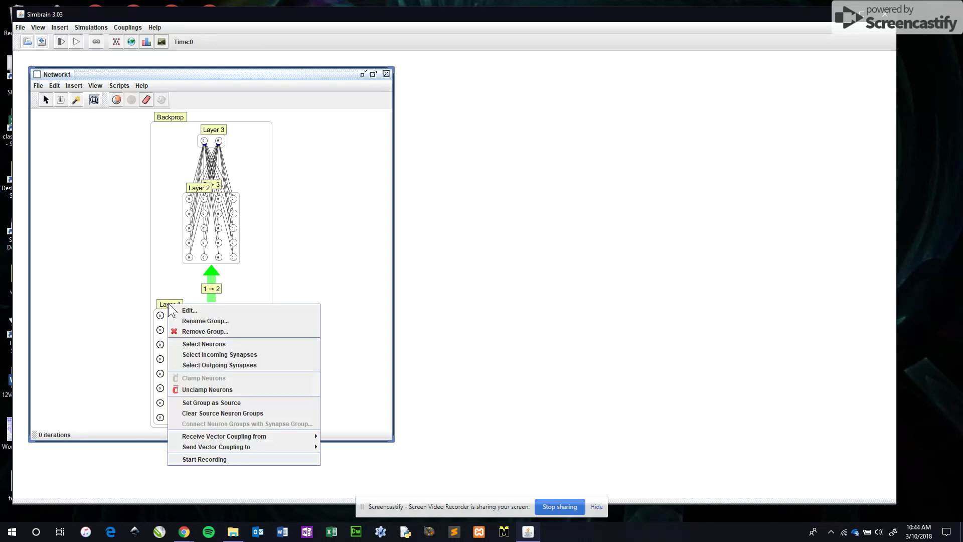
{"action": "left_click", "coordinate": [194, 321]}
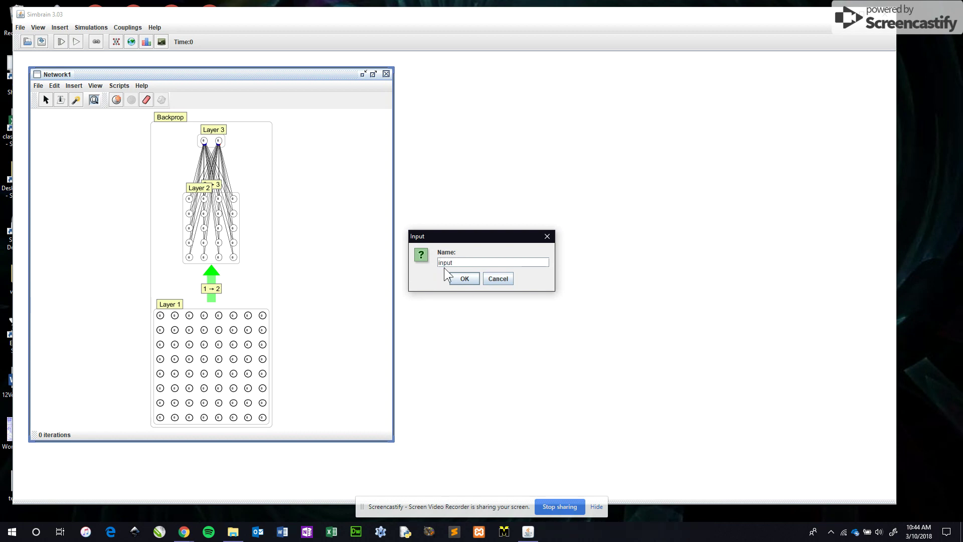
{"action": "left_click", "coordinate": [459, 278]}
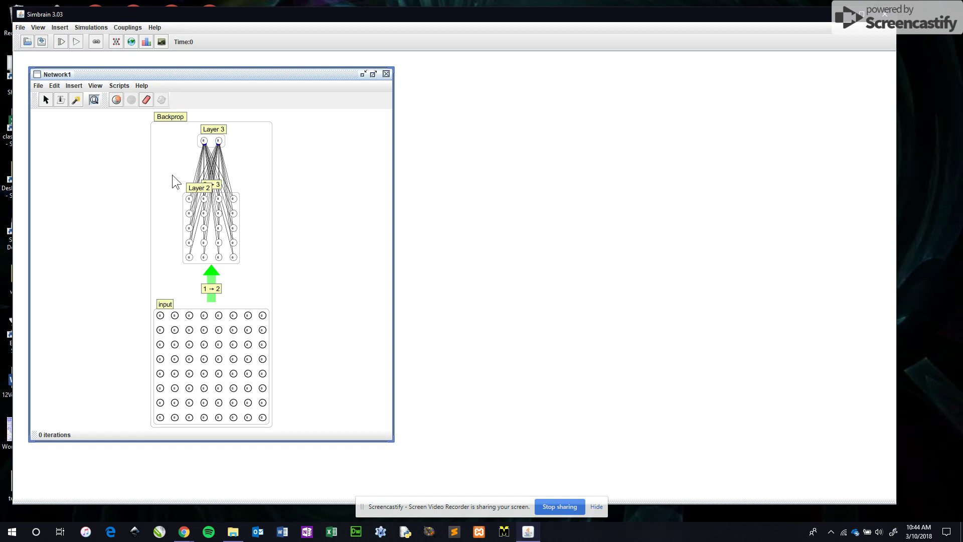
Step: Rename the top group, Layer 3, to 'output'
{"action": "left_click", "coordinate": [215, 130]}
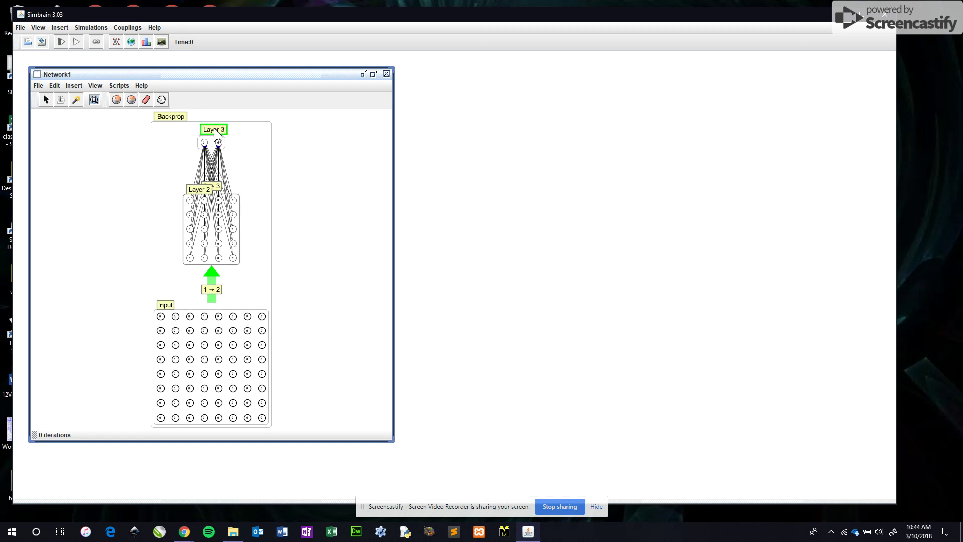
{"action": "right_click", "coordinate": [214, 128]}
{"action": "left_click", "coordinate": [242, 144]}
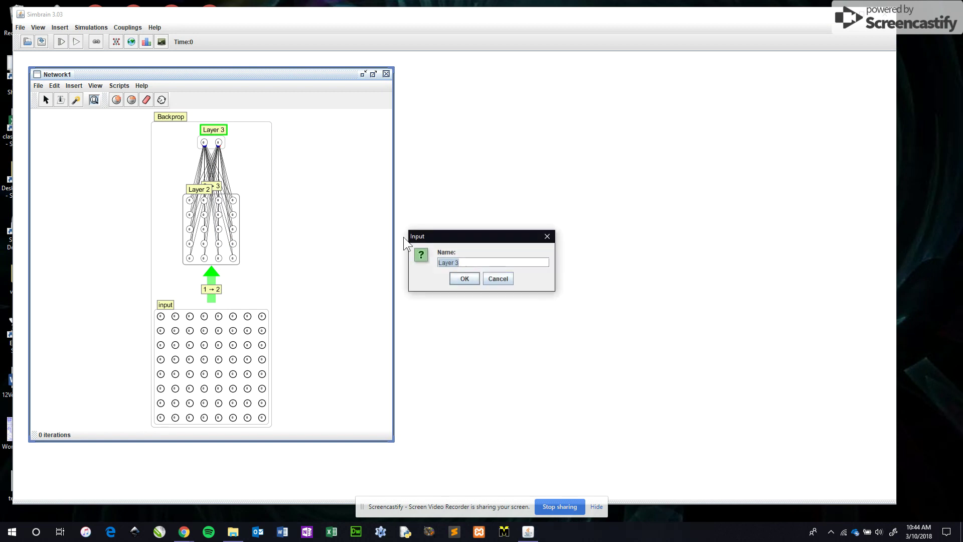
{"action": "type", "text": "output"}
{"action": "left_click", "coordinate": [466, 278]}
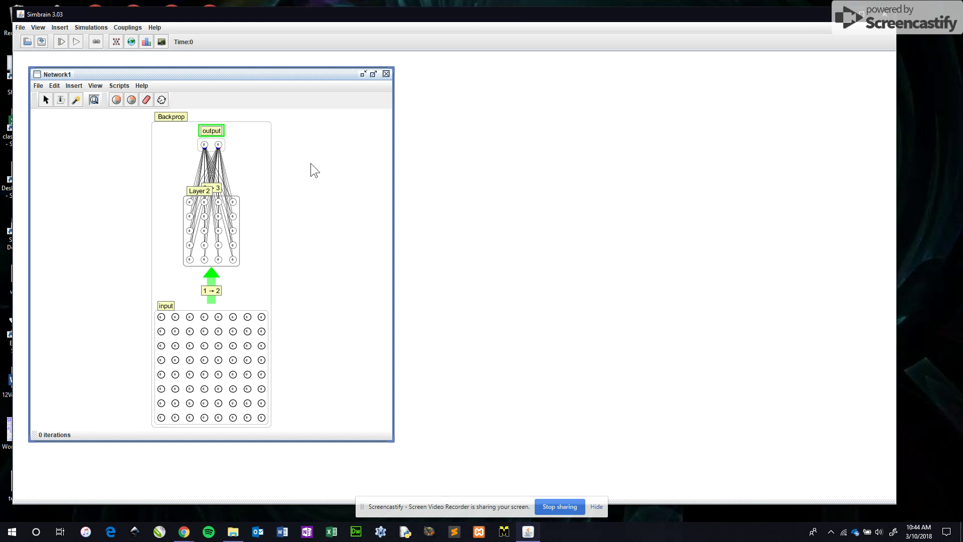
{"action": "left_click", "coordinate": [203, 141]}
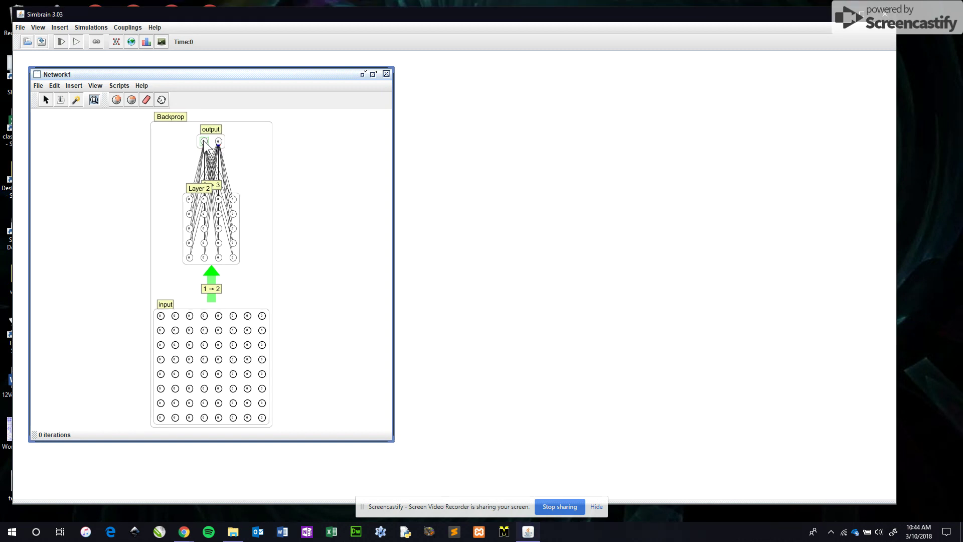
Step: Label the first output neuron 'Smile'
{"action": "double_click", "coordinate": [203, 142]}
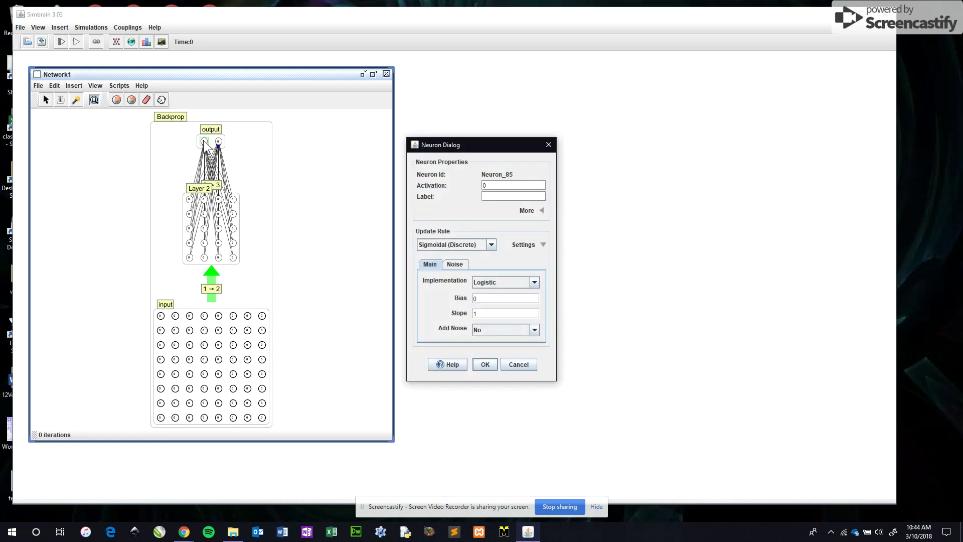
{"action": "left_click", "coordinate": [487, 196]}
{"action": "type", "text": "Smile"}
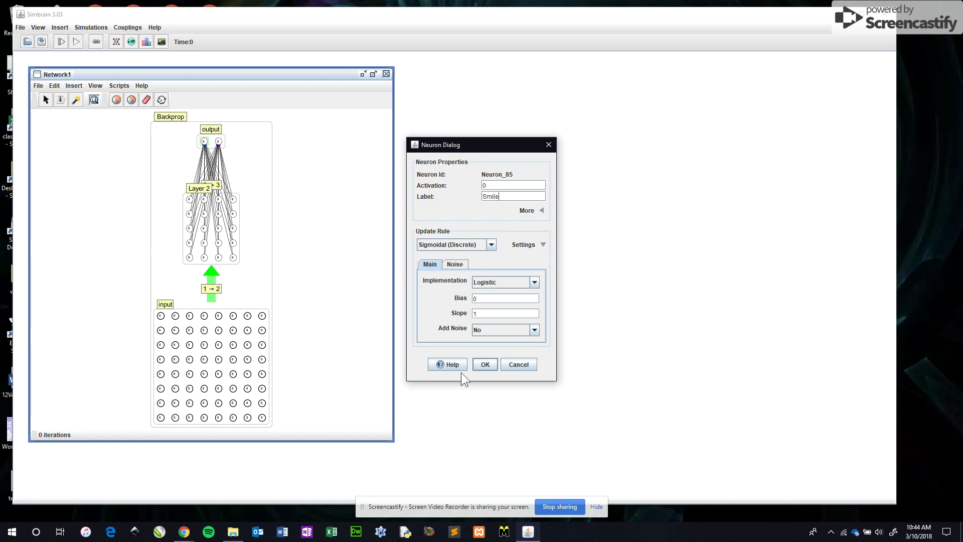
{"action": "left_click", "coordinate": [489, 363]}
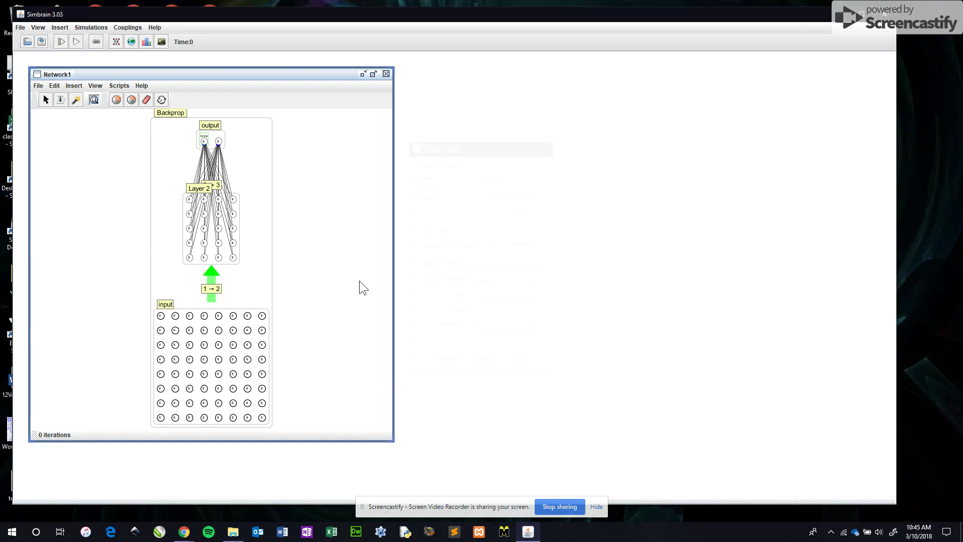
Step: Label the second output neuron 'Frown'
{"action": "left_click", "coordinate": [218, 145]}
{"action": "double_click", "coordinate": [218, 145]}
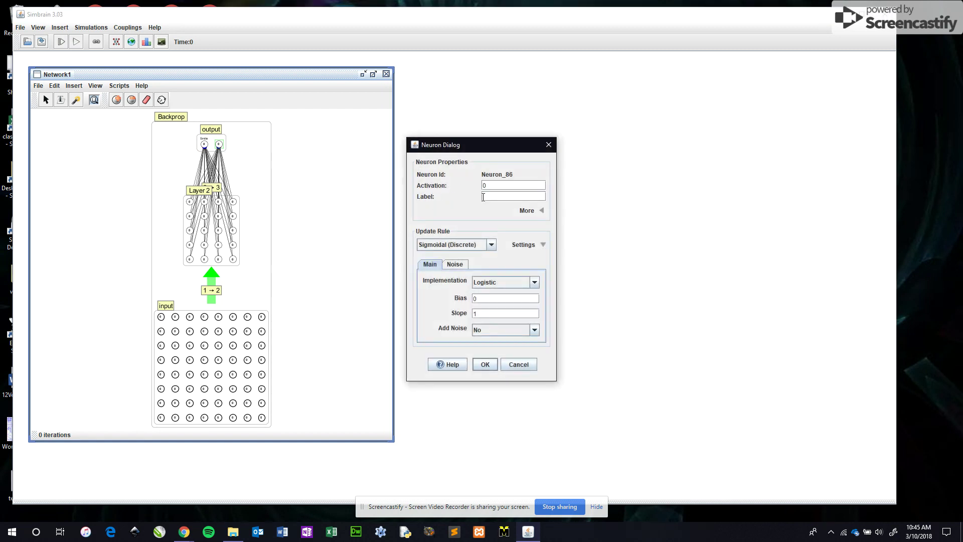
{"action": "type", "text": "Frown"}
{"action": "left_click", "coordinate": [486, 363]}
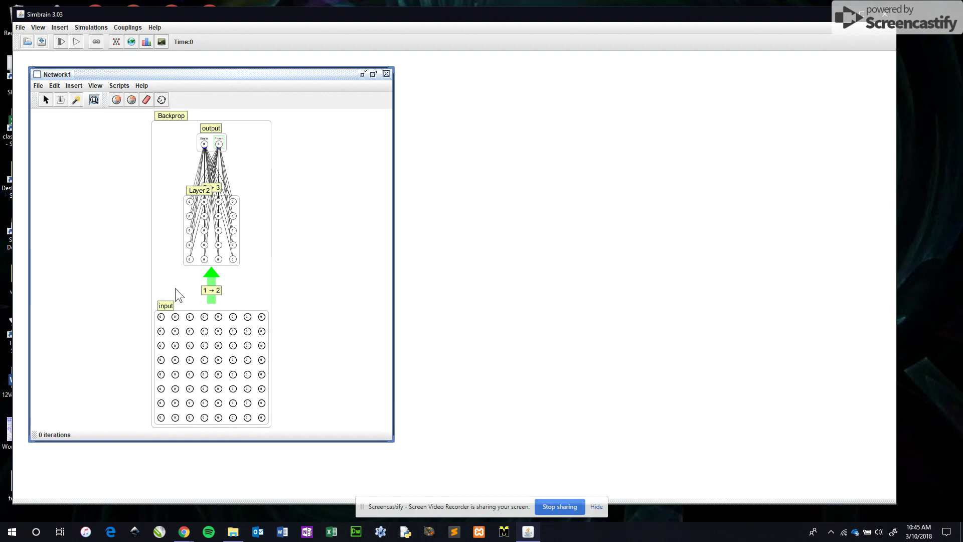
{"action": "right_click", "coordinate": [168, 115]}
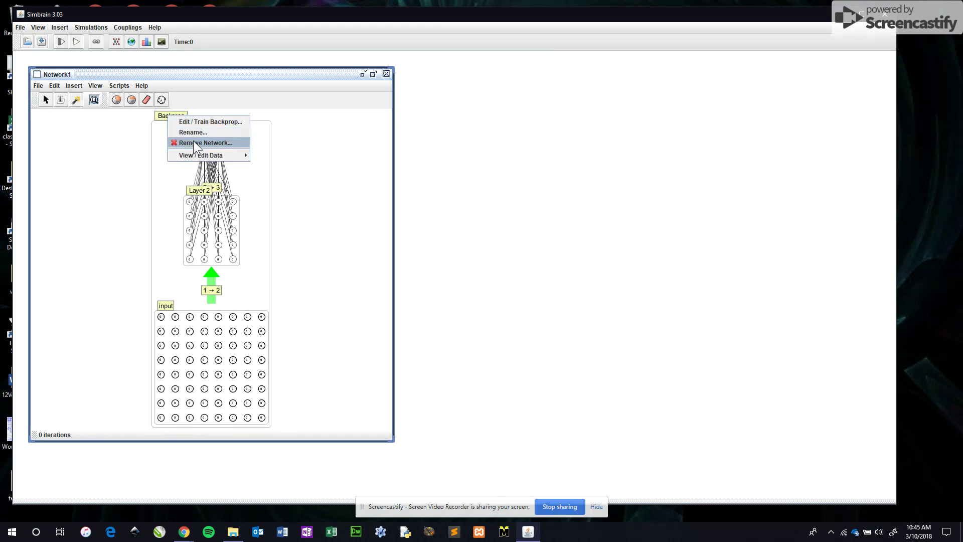
Step: Open the Backprop network's editor and load emoji.csv into the Input data table
{"action": "left_click", "coordinate": [200, 126]}
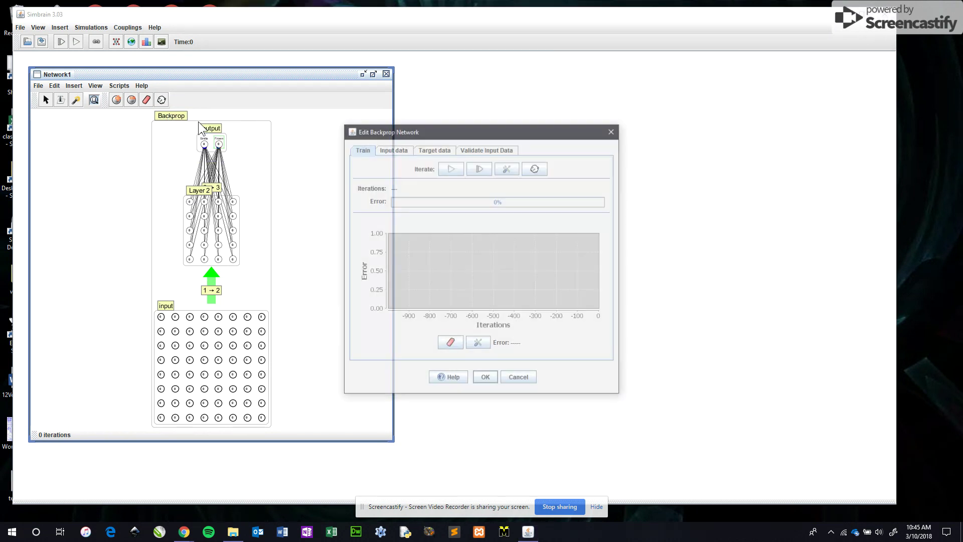
{"action": "left_click_drag", "start_coordinate": [454, 129], "coordinate": [457, 101]}
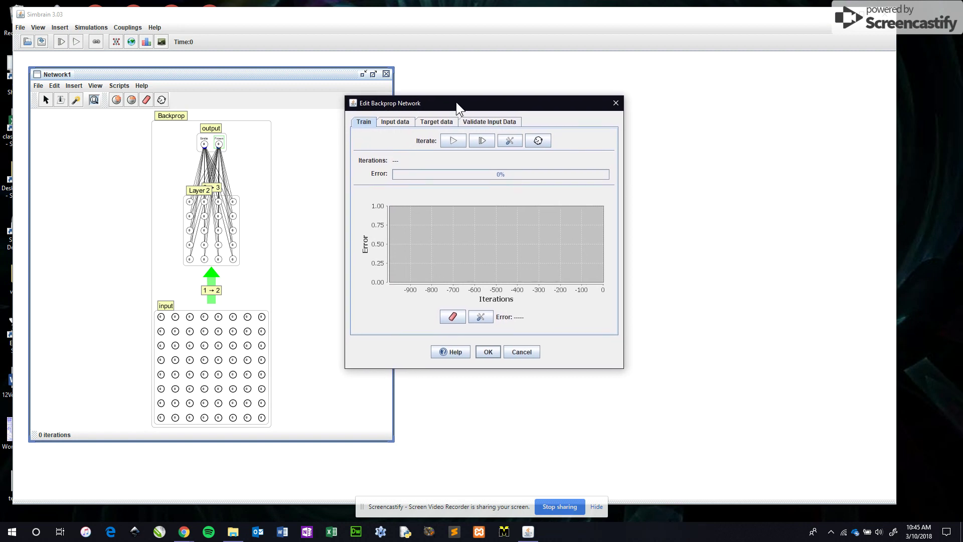
{"action": "left_click", "coordinate": [395, 121]}
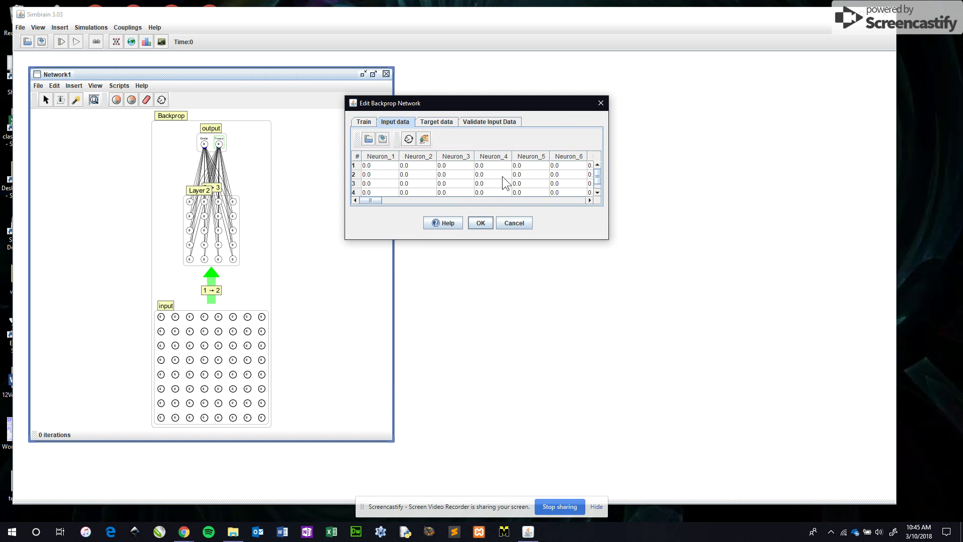
{"action": "left_click", "coordinate": [369, 137]}
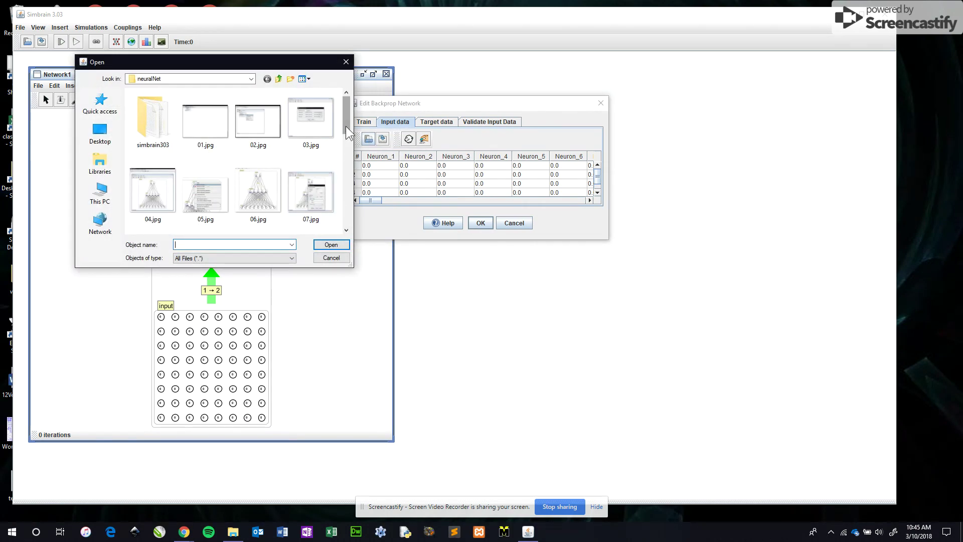
{"action": "left_click_drag", "start_coordinate": [345, 126], "coordinate": [351, 203]}
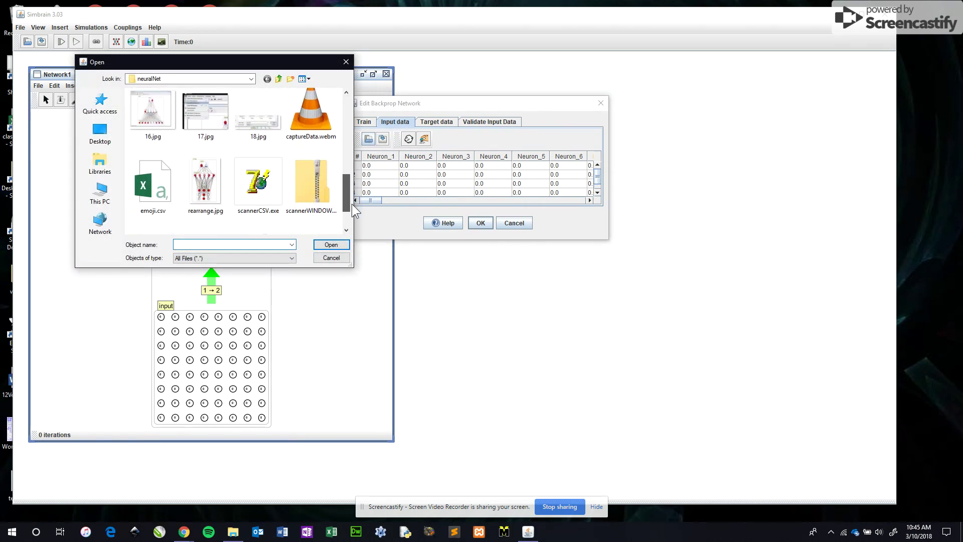
{"action": "double_click", "coordinate": [153, 191]}
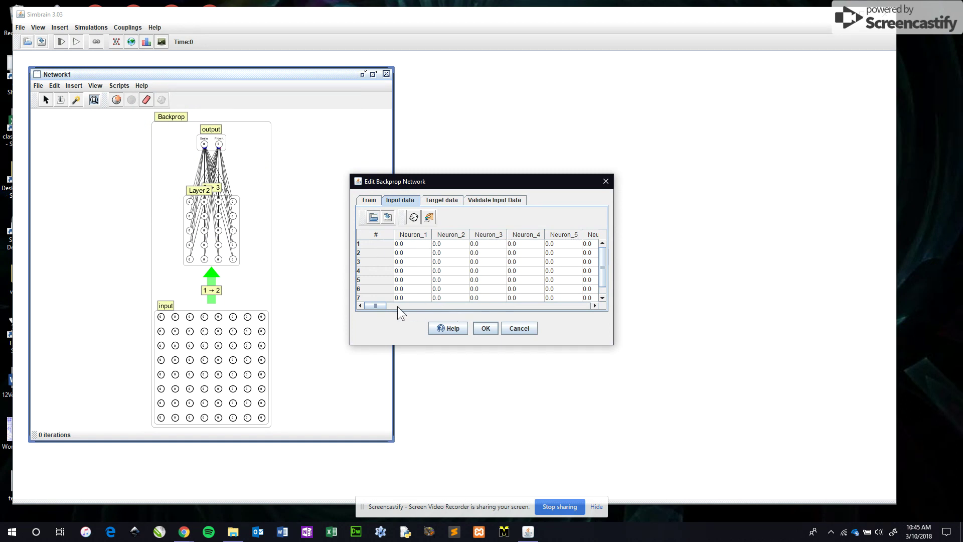
{"action": "left_click_drag", "start_coordinate": [378, 303], "coordinate": [403, 305]}
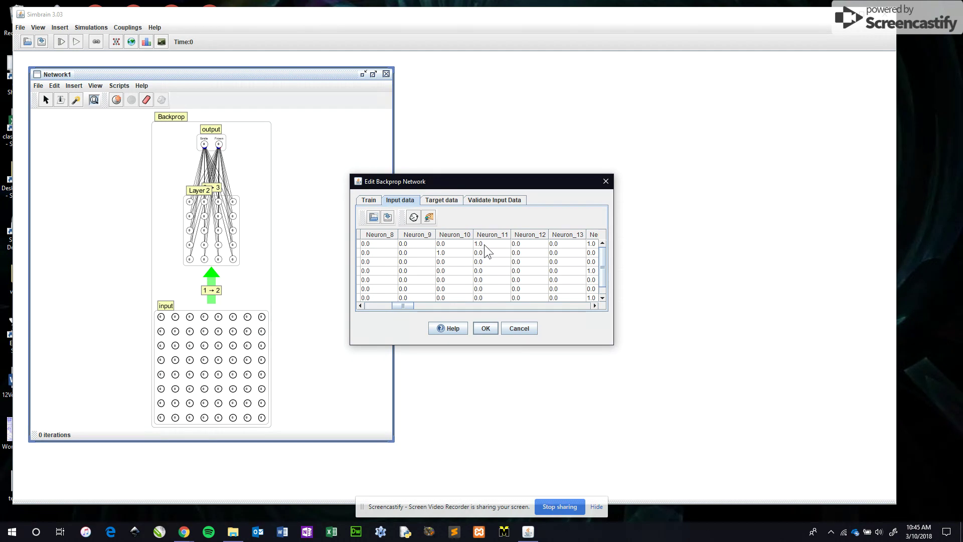
Step: Insert three rows so the target data table has eight rows
{"action": "left_click", "coordinate": [444, 198]}
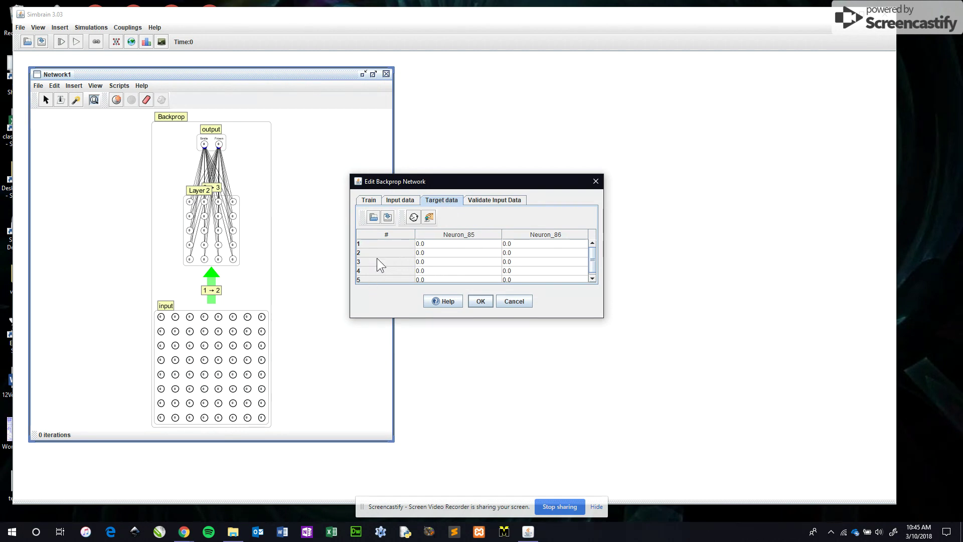
{"action": "right_click", "coordinate": [376, 284]}
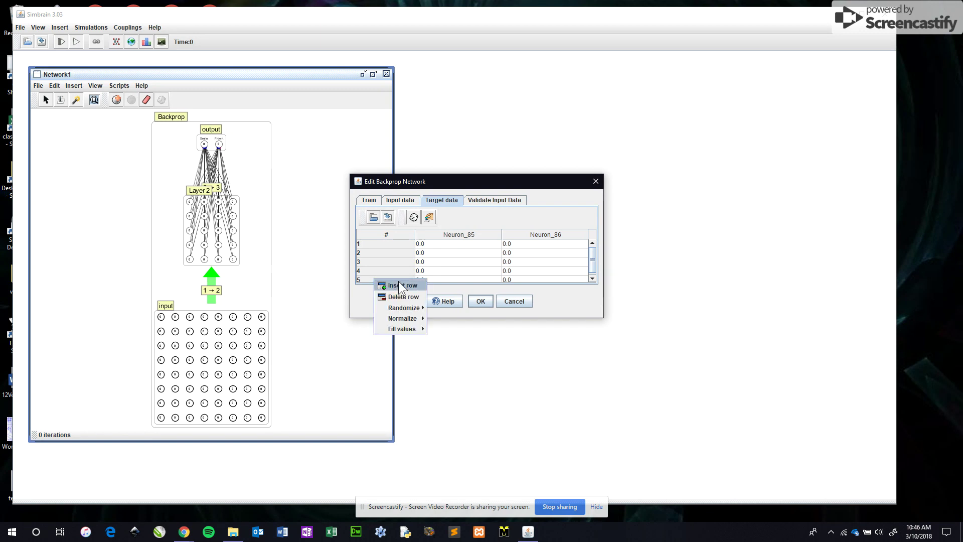
{"action": "left_click", "coordinate": [400, 284]}
{"action": "right_click", "coordinate": [385, 287]}
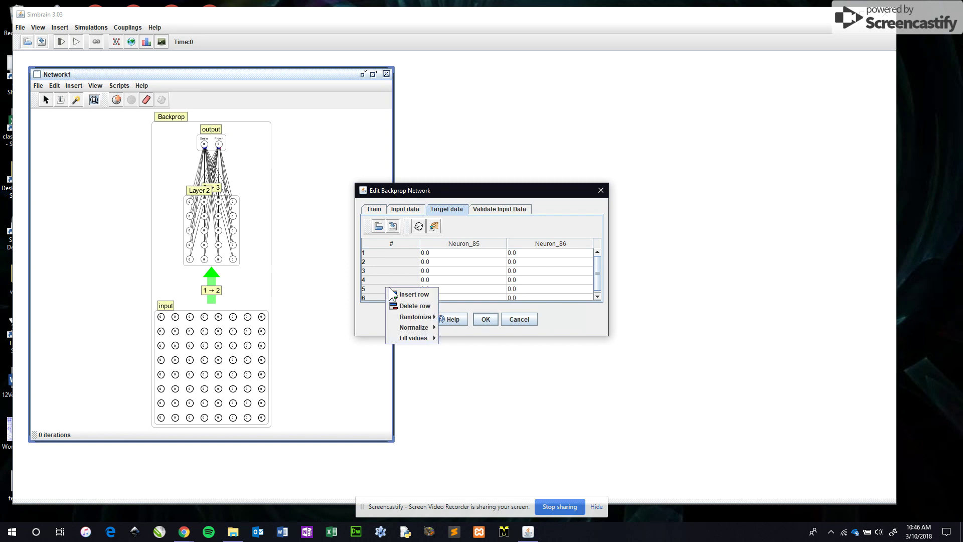
{"action": "left_click", "coordinate": [404, 293]}
{"action": "right_click", "coordinate": [394, 291]}
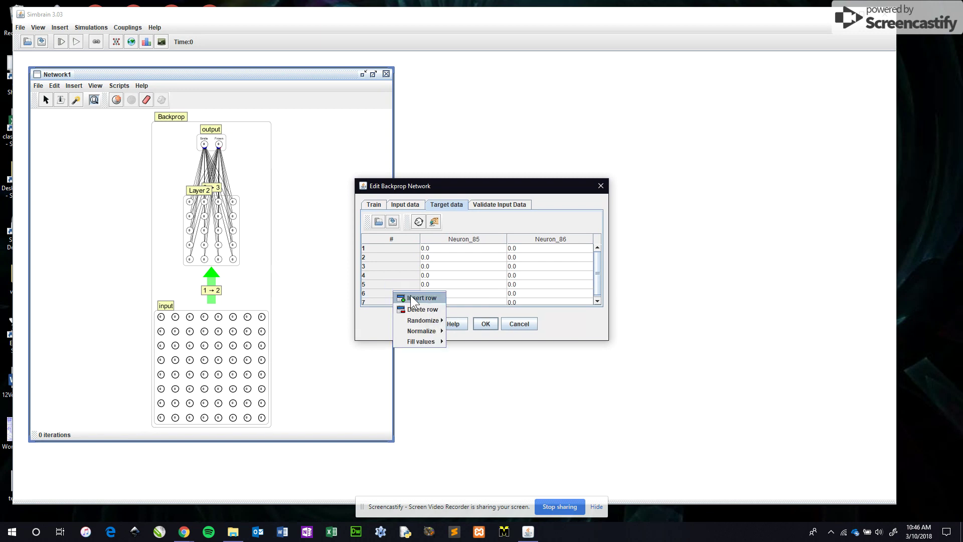
{"action": "left_click", "coordinate": [410, 295]}
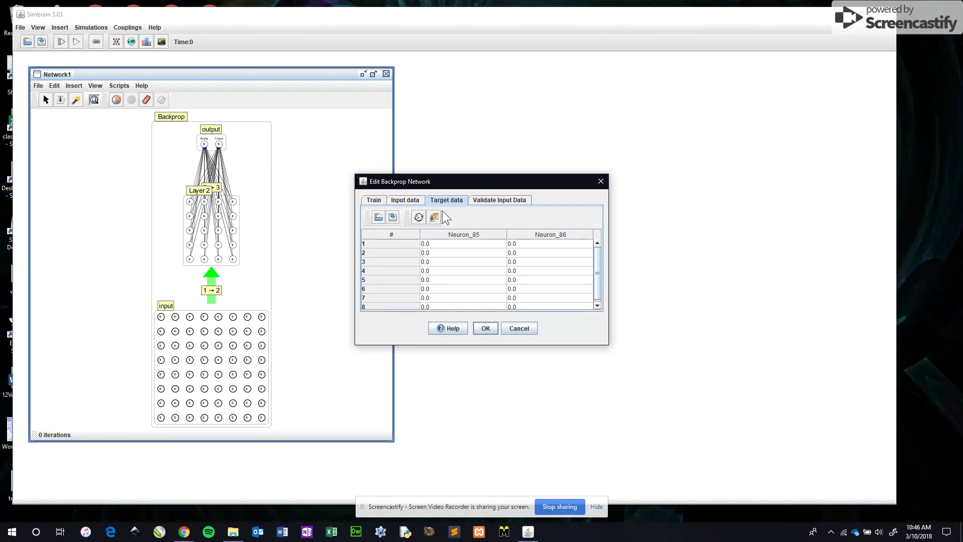
{"action": "left_click", "coordinate": [405, 200]}
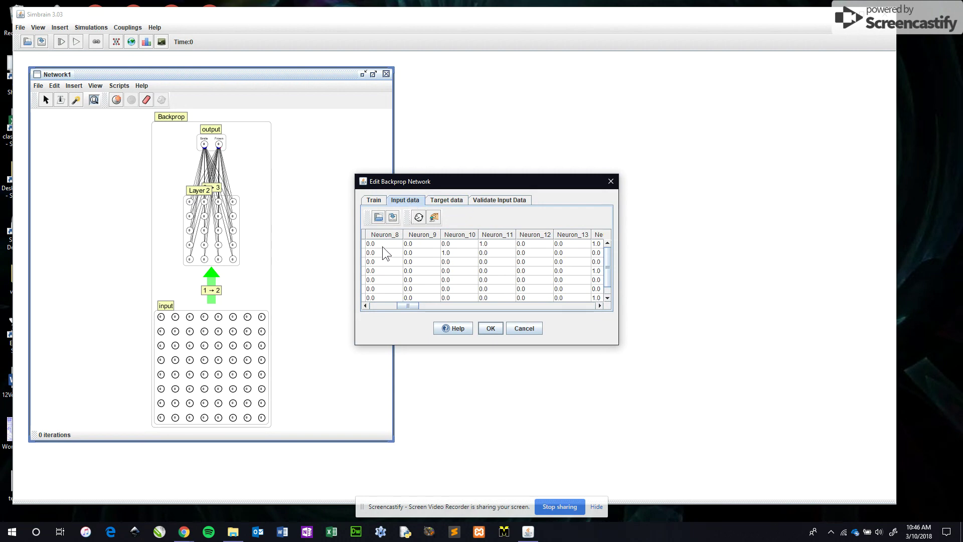
{"action": "left_click_drag", "start_coordinate": [402, 304], "coordinate": [372, 304]}
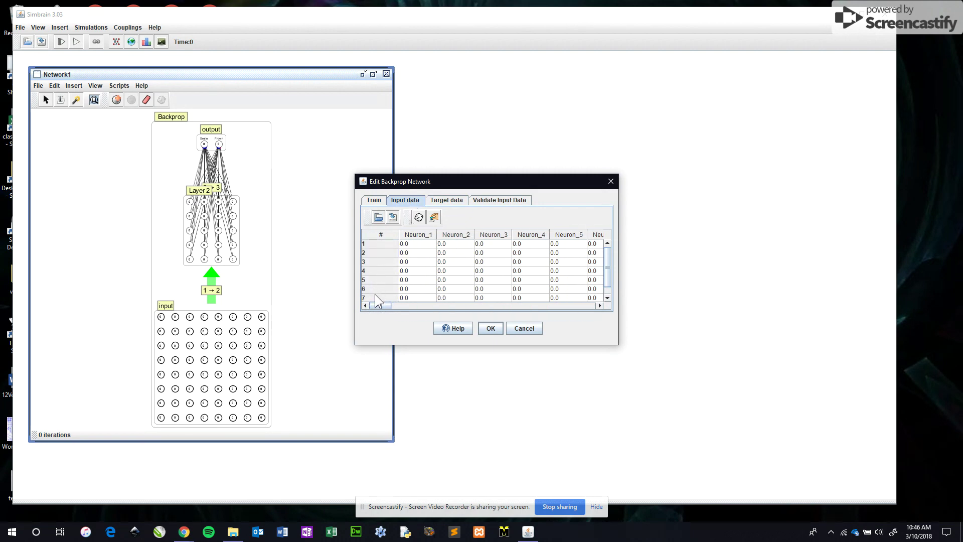
{"action": "left_click", "coordinate": [447, 200]}
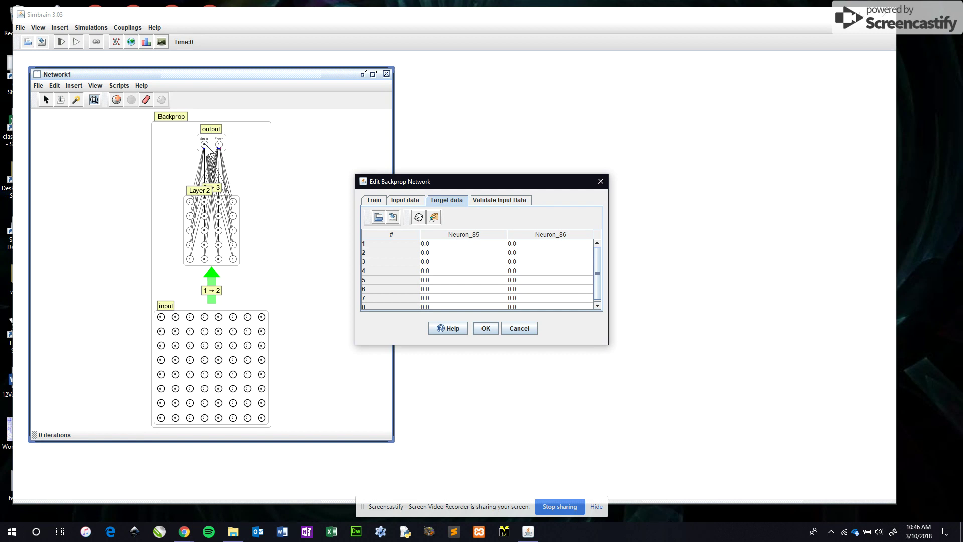
Step: Set Neuron_85 to 1.0 in target rows 1–4
{"action": "mouse_move", "coordinate": [205, 144]}
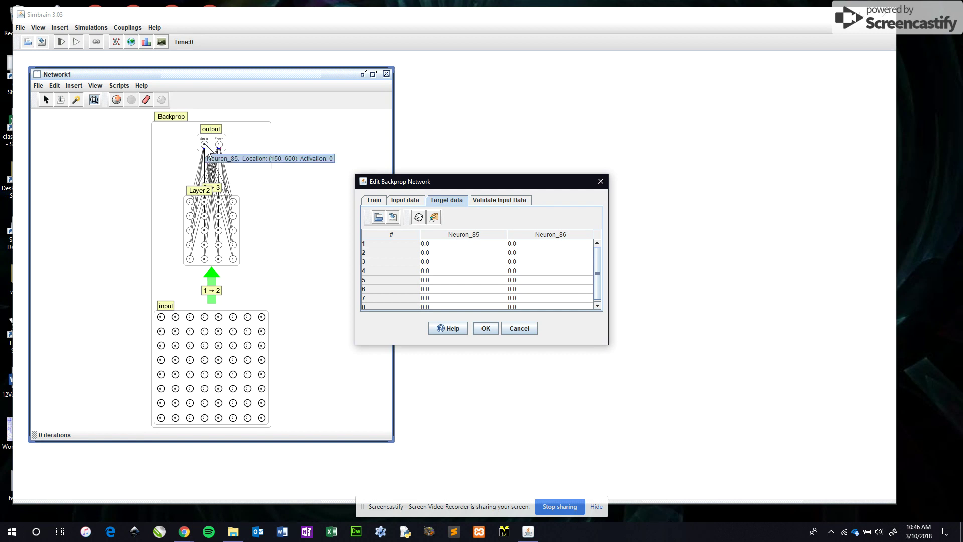
{"action": "left_click", "coordinate": [430, 238]}
{"action": "left_click", "coordinate": [444, 260]}
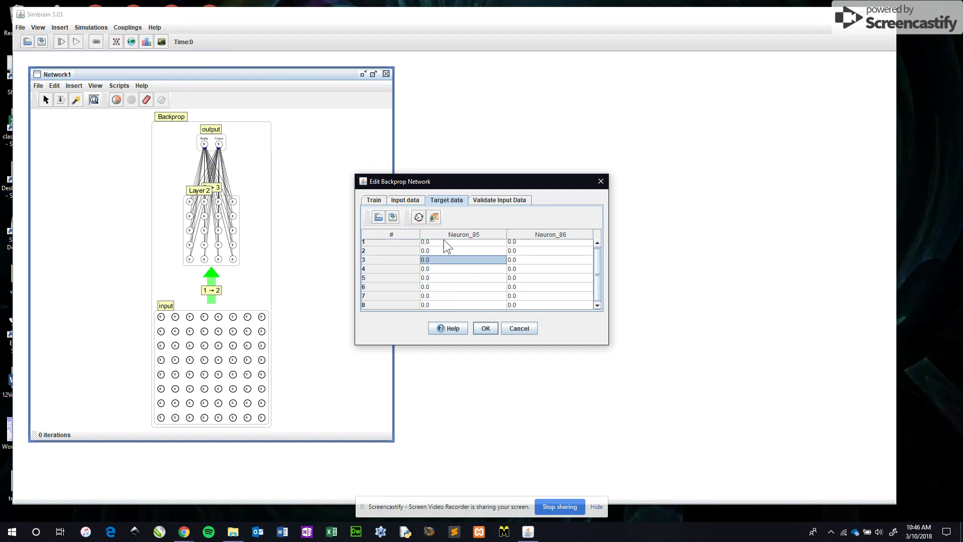
{"action": "left_click", "coordinate": [438, 243]}
{"action": "type", "text": "1"}
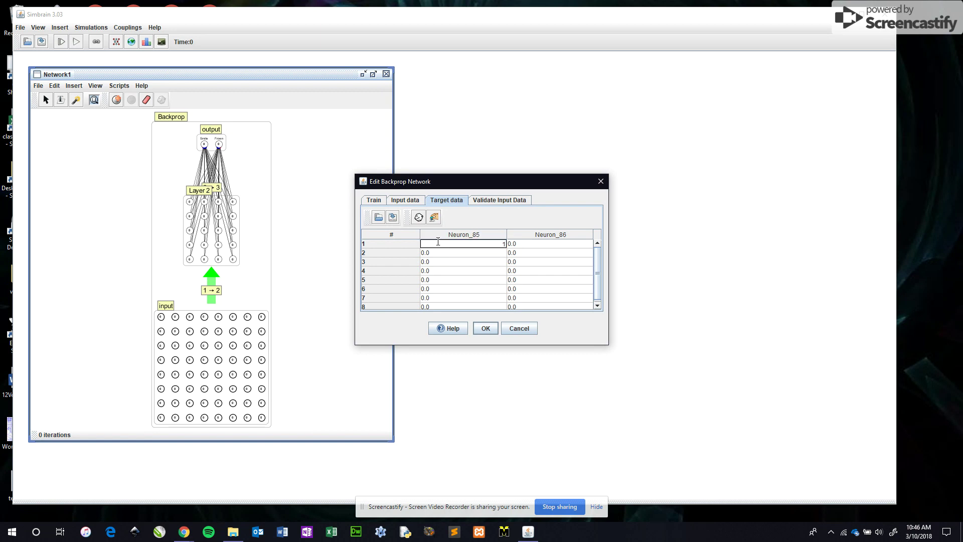
{"action": "key", "text": "Return"}
{"action": "type", "text": "1"}
{"action": "key", "text": "Return"}
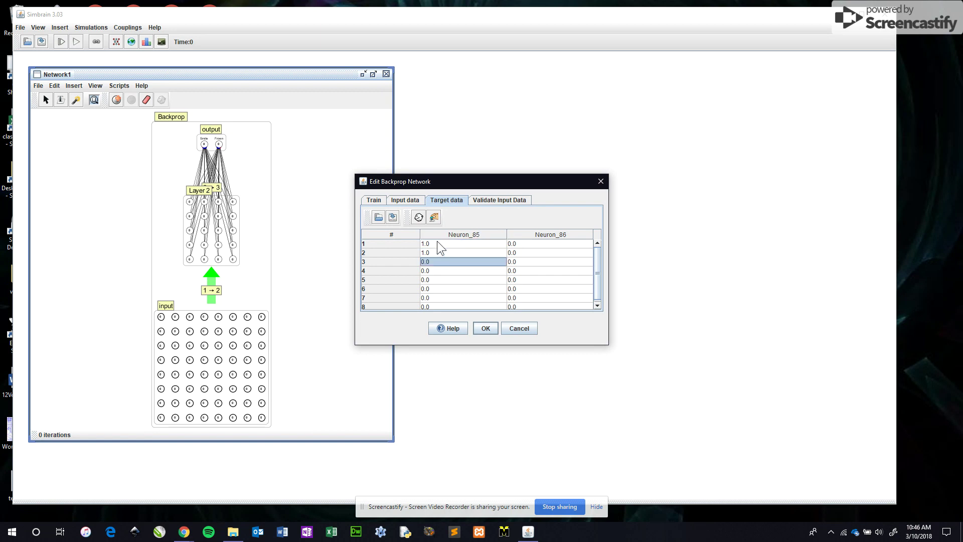
{"action": "type", "text": "1"}
{"action": "key", "text": "Return"}
{"action": "type", "text": "1"}
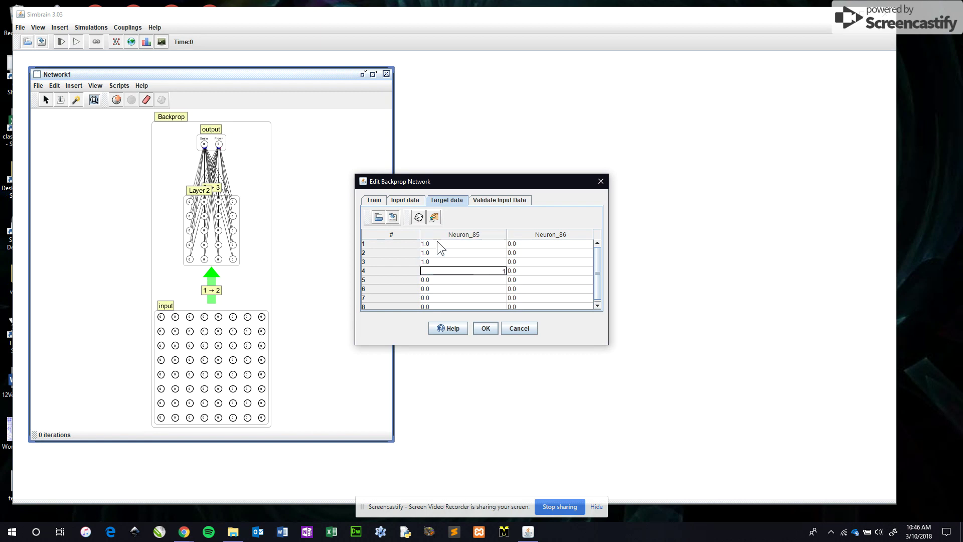
{"action": "key", "text": "Return"}
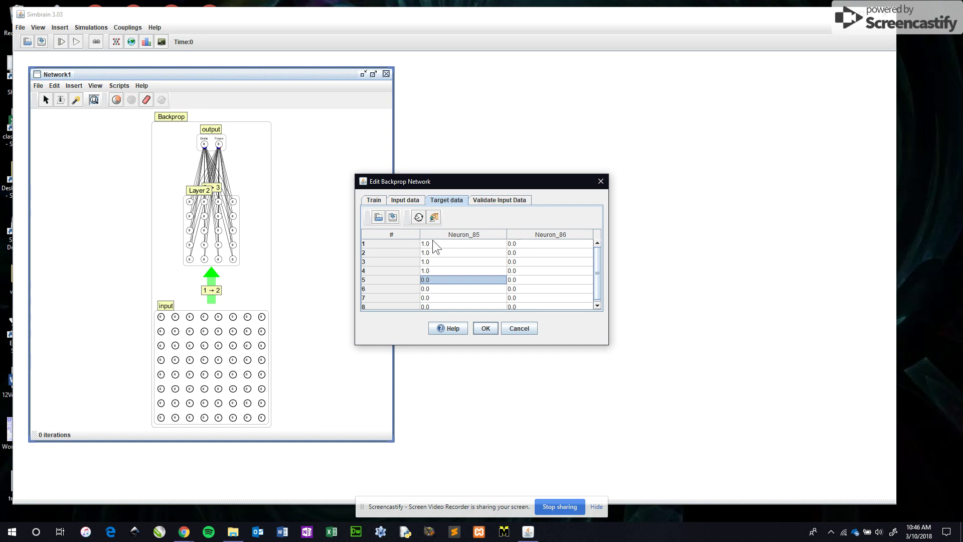
Step: Set Neuron_86 to 1.0 in target rows 5–8
{"action": "left_click", "coordinate": [516, 280]}
{"action": "type", "text": "1"}
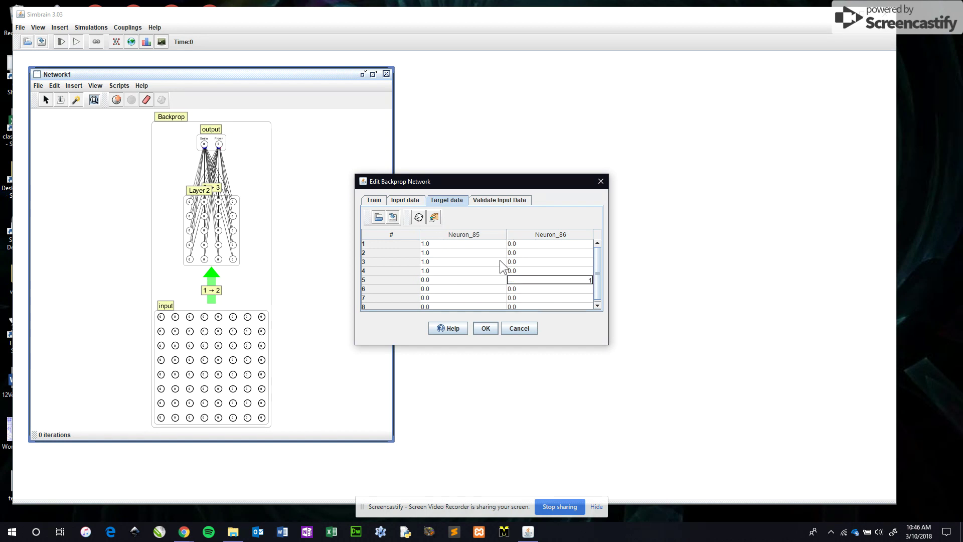
{"action": "key", "text": "Return"}
{"action": "type", "text": "1"}
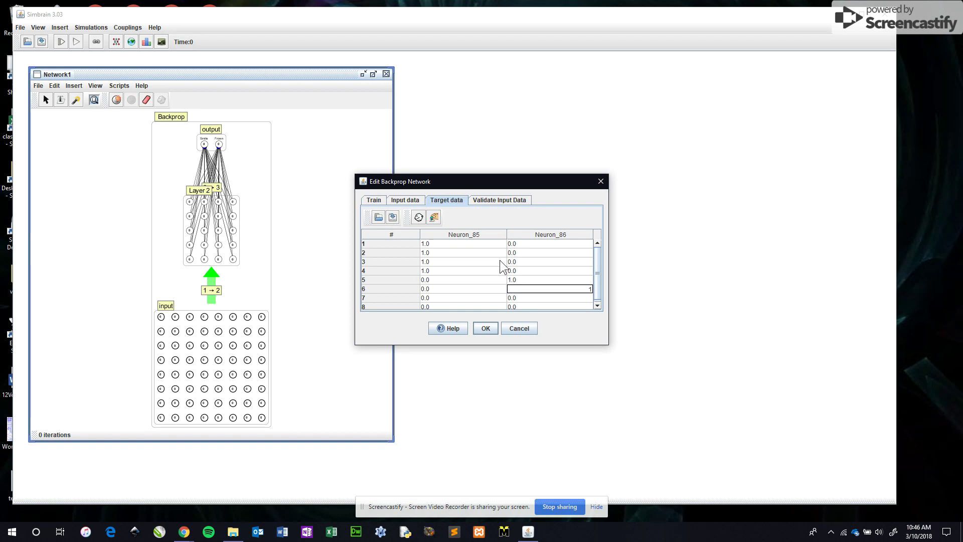
{"action": "key", "text": "Return"}
{"action": "type", "text": "1"}
{"action": "key", "text": "Return"}
{"action": "type", "text": "1"}
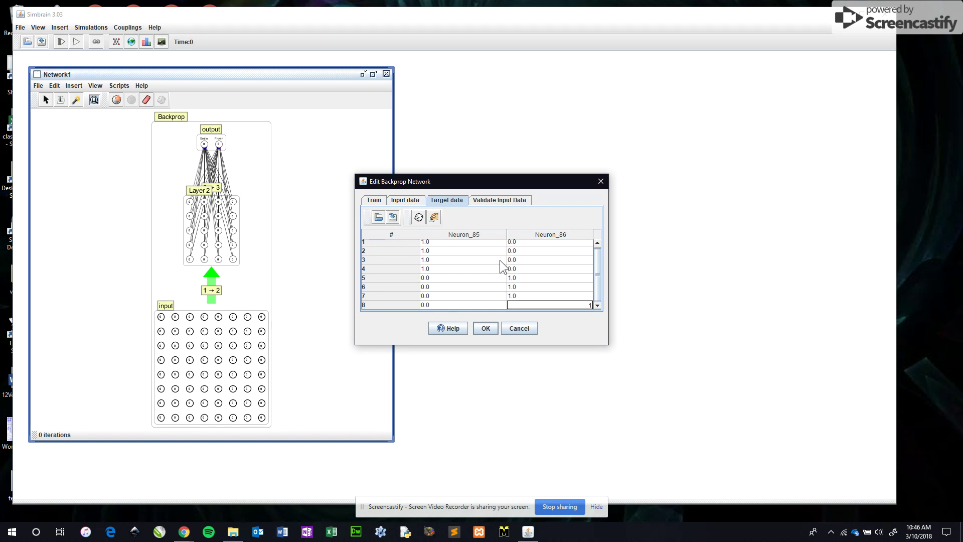
{"action": "key", "text": "Return"}
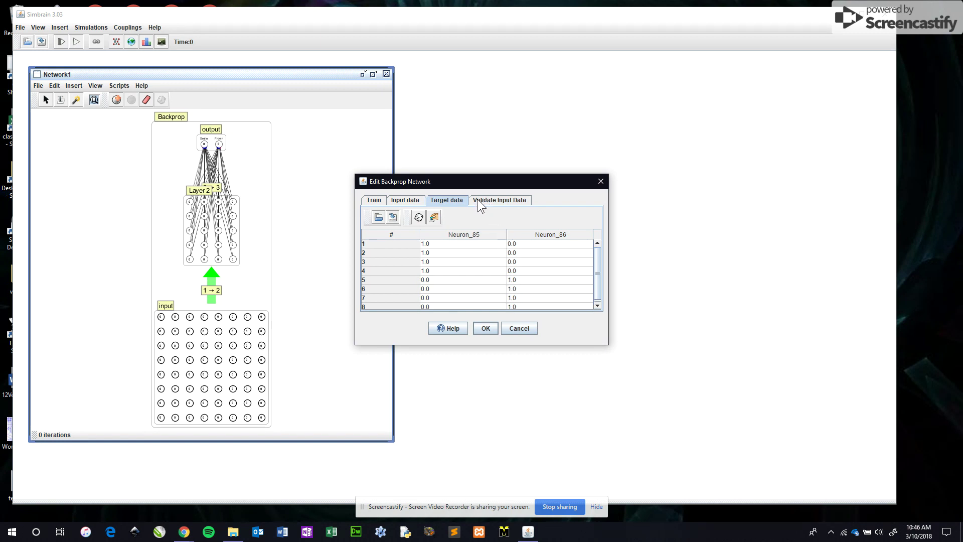
Step: Feed each validation input row to the untrained network, reaching 19 iterations
{"action": "left_click", "coordinate": [406, 200]}
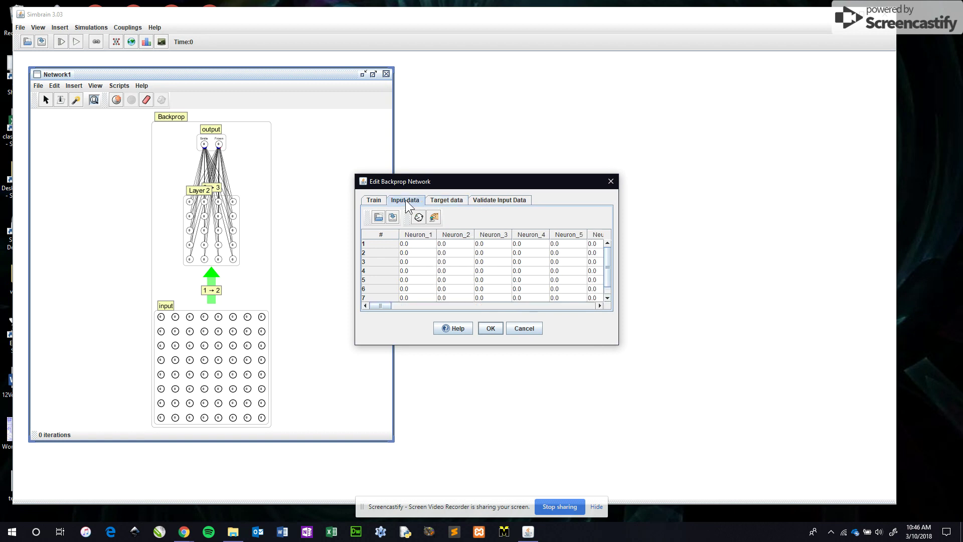
{"action": "left_click", "coordinate": [447, 200]}
{"action": "left_click", "coordinate": [498, 201]}
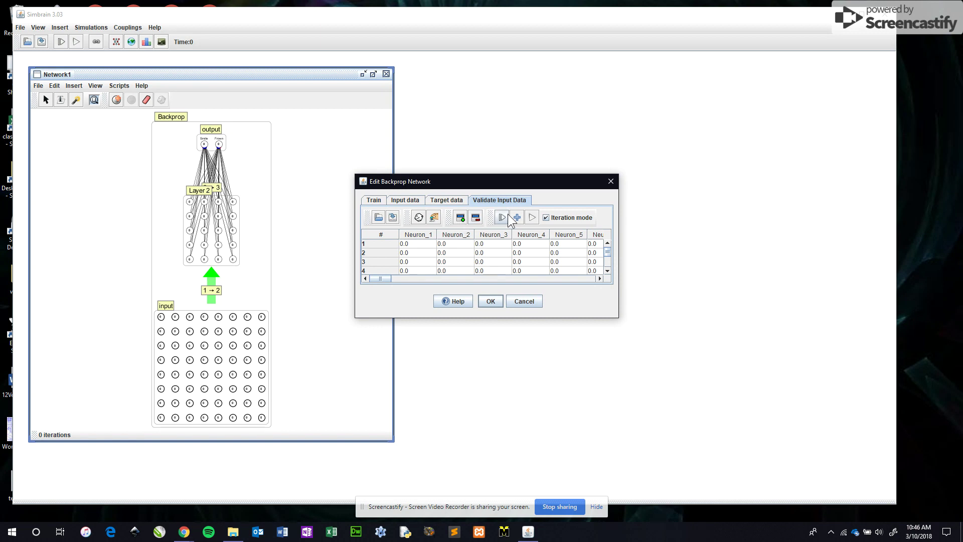
{"action": "left_click", "coordinate": [502, 218]}
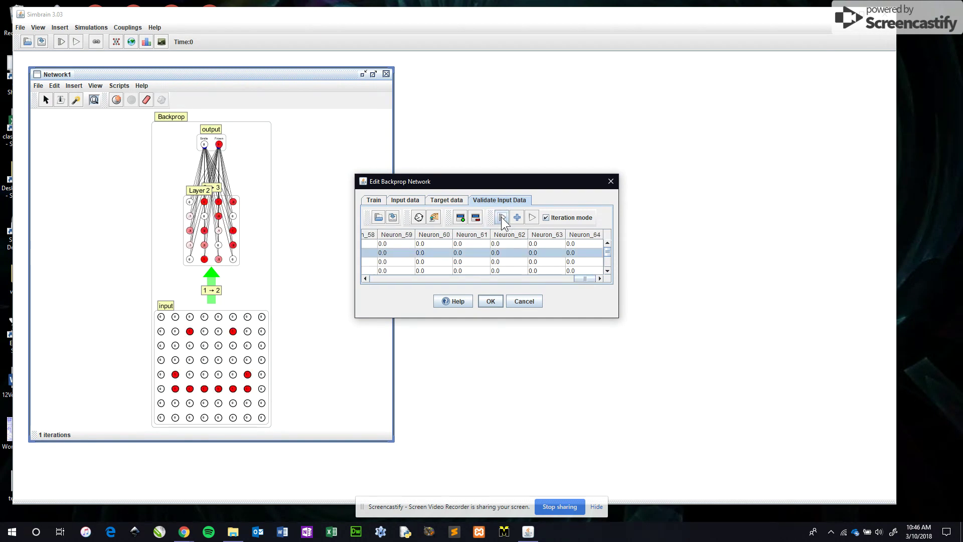
{"action": "left_click", "coordinate": [502, 218]}
{"action": "left_click", "coordinate": [502, 218]}
{"action": "left_click", "coordinate": [502, 218]}
{"action": "left_click", "coordinate": [502, 218]}
{"action": "left_click", "coordinate": [501, 218]}
{"action": "left_click", "coordinate": [502, 218]}
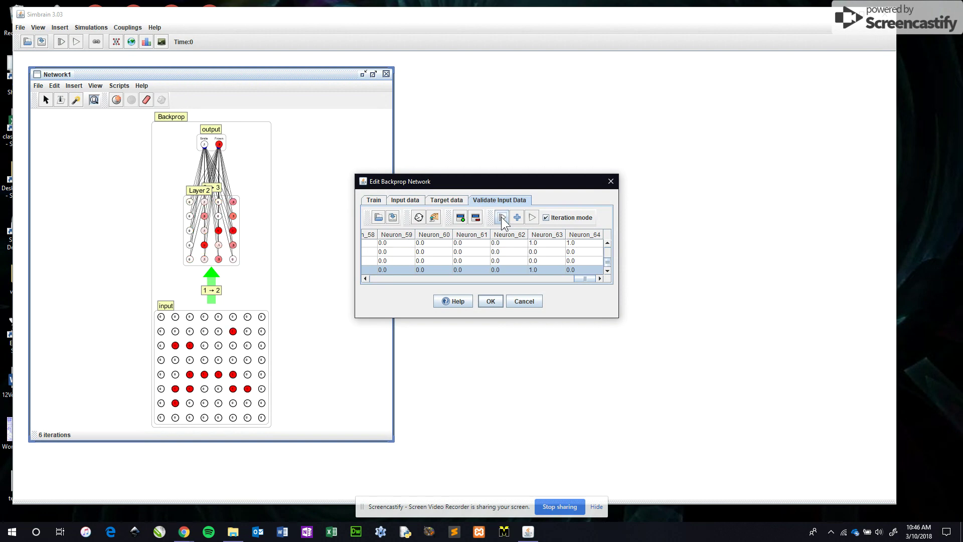
{"action": "left_click", "coordinate": [502, 219]}
{"action": "left_click", "coordinate": [502, 218]}
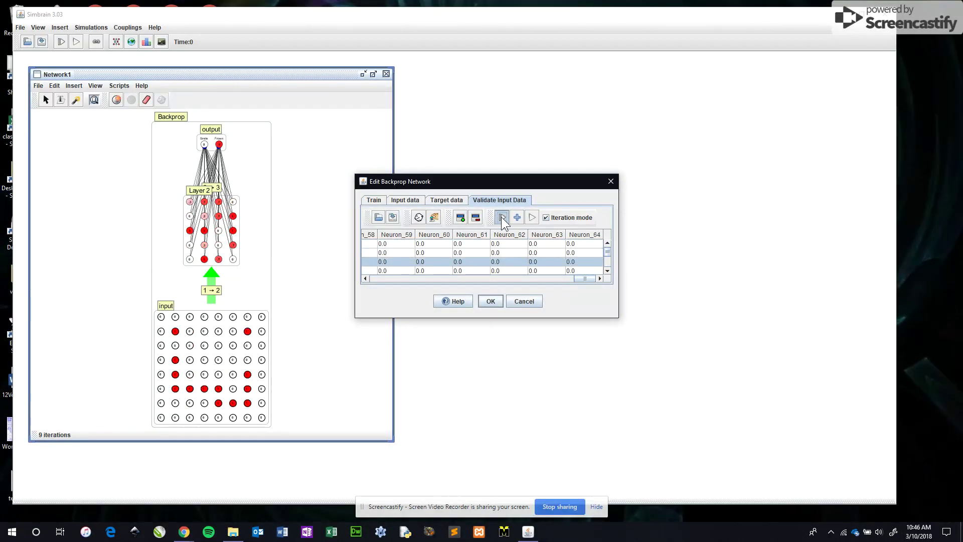
{"action": "left_click", "coordinate": [502, 218]}
{"action": "left_click", "coordinate": [501, 218]}
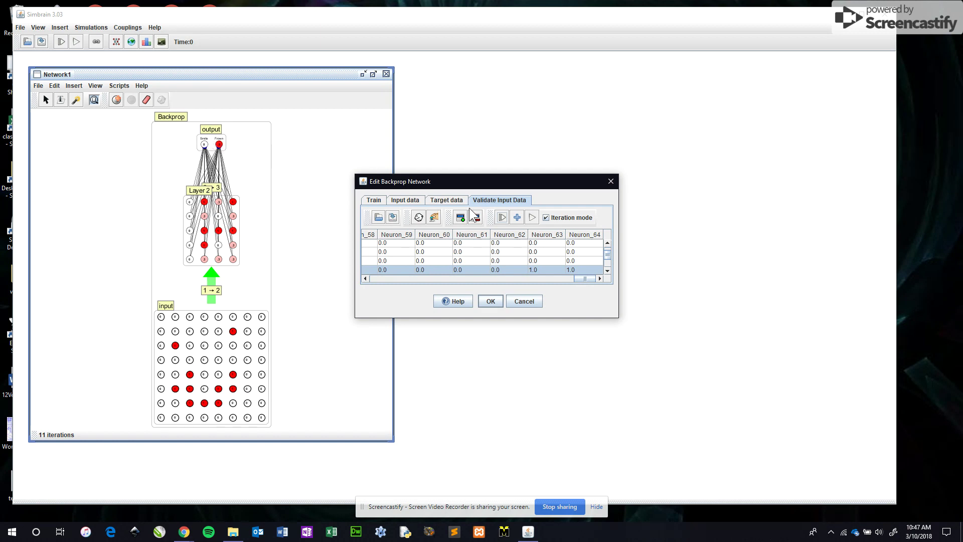
{"action": "left_click", "coordinate": [502, 217]}
{"action": "left_click", "coordinate": [502, 217]}
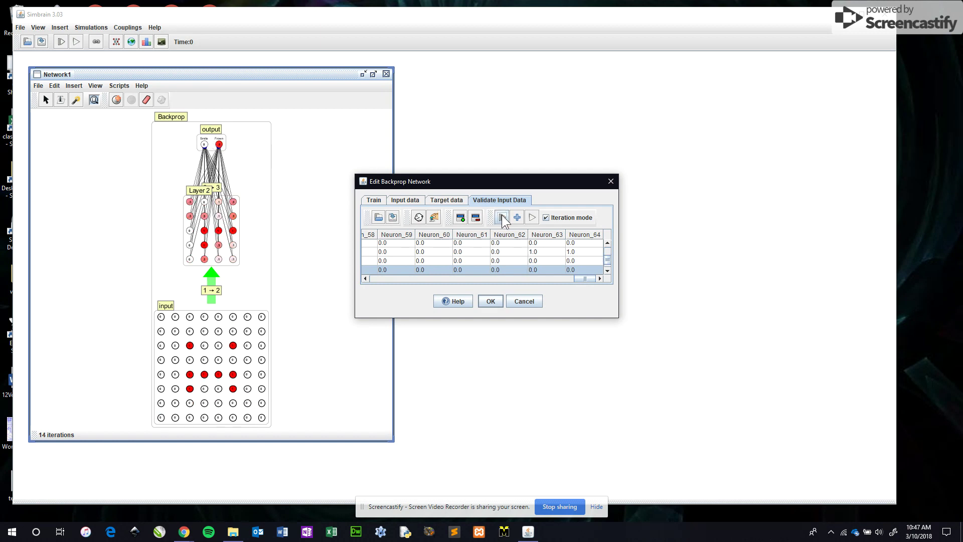
{"action": "left_click", "coordinate": [502, 217]}
{"action": "left_click", "coordinate": [502, 217]}
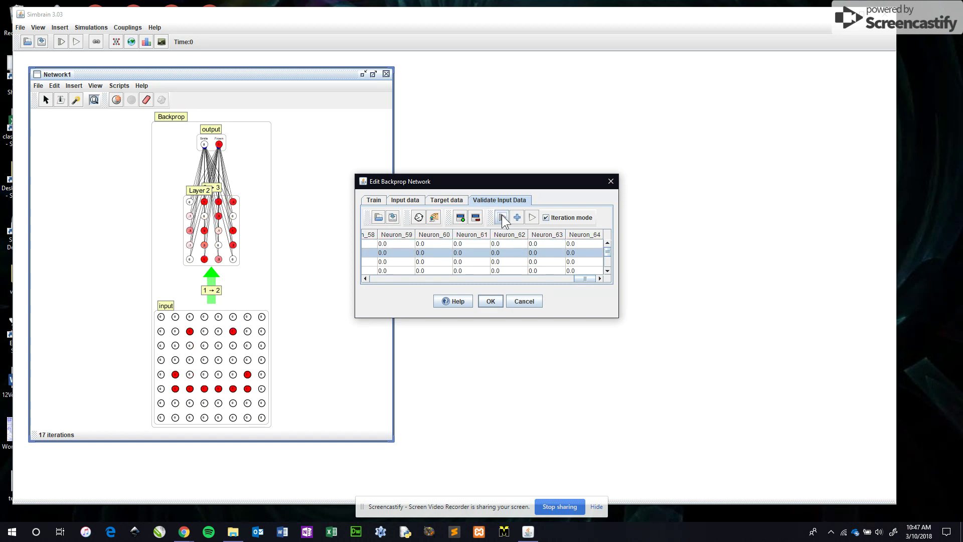
{"action": "left_click", "coordinate": [502, 217]}
{"action": "left_click", "coordinate": [503, 217]}
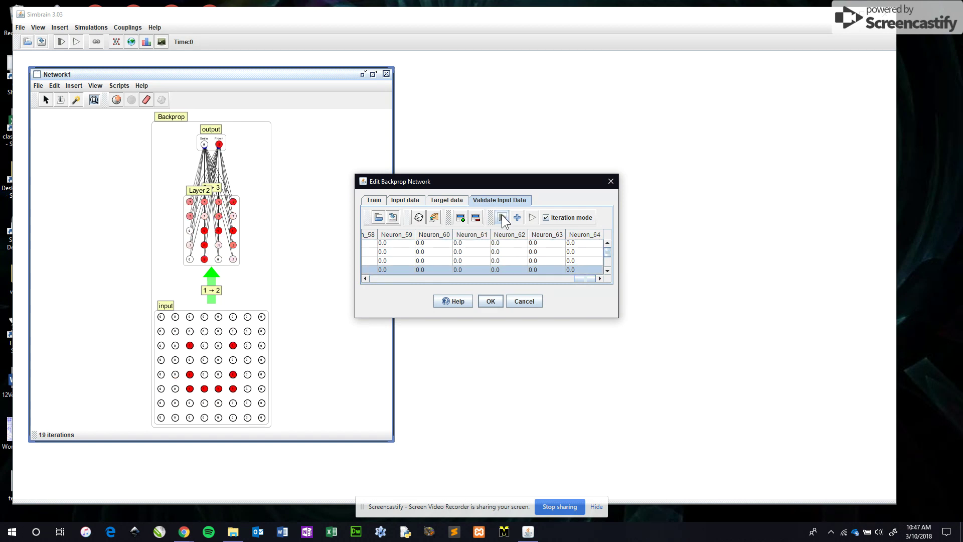
Step: Randomize the weights and train until error is 0.0000 after 2466 iterations
{"action": "left_click", "coordinate": [374, 200]}
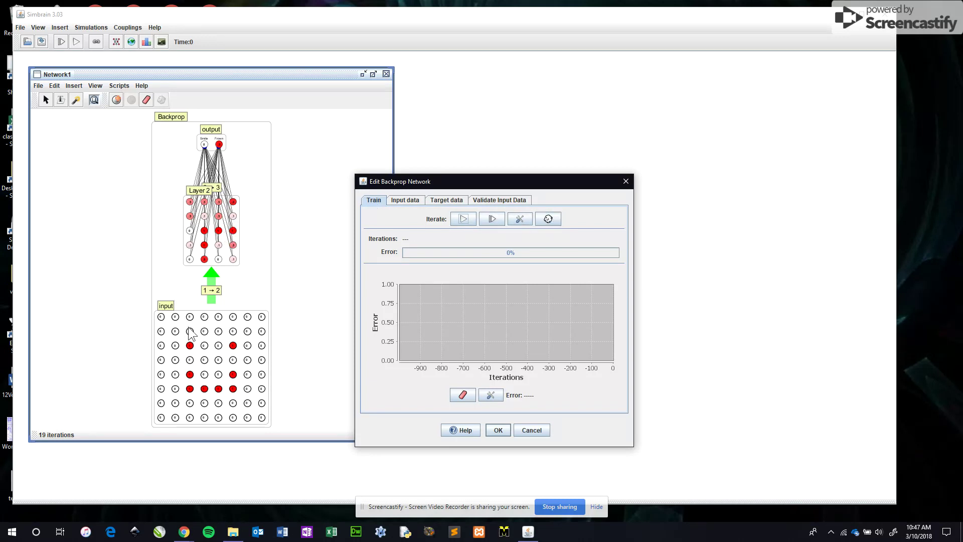
{"action": "left_click", "coordinate": [549, 216]}
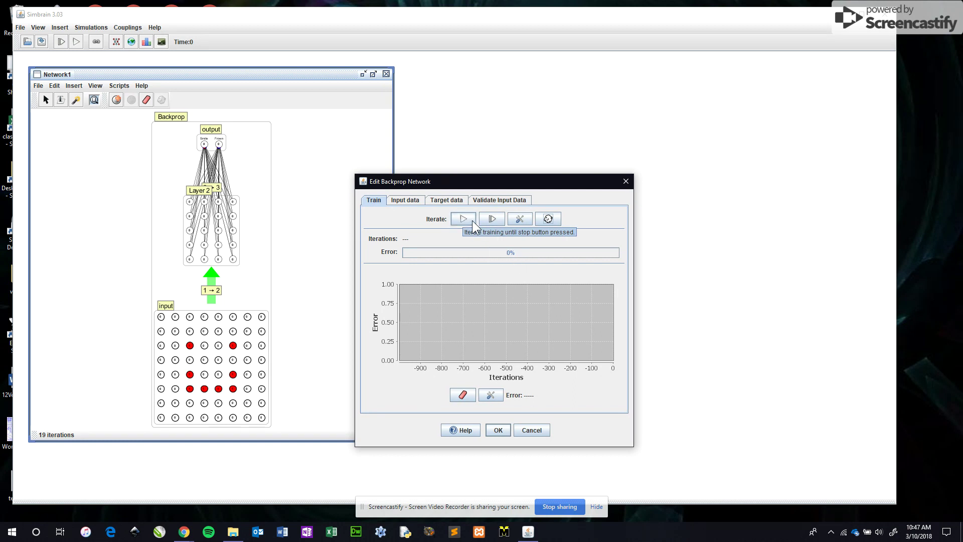
{"action": "left_click", "coordinate": [465, 219]}
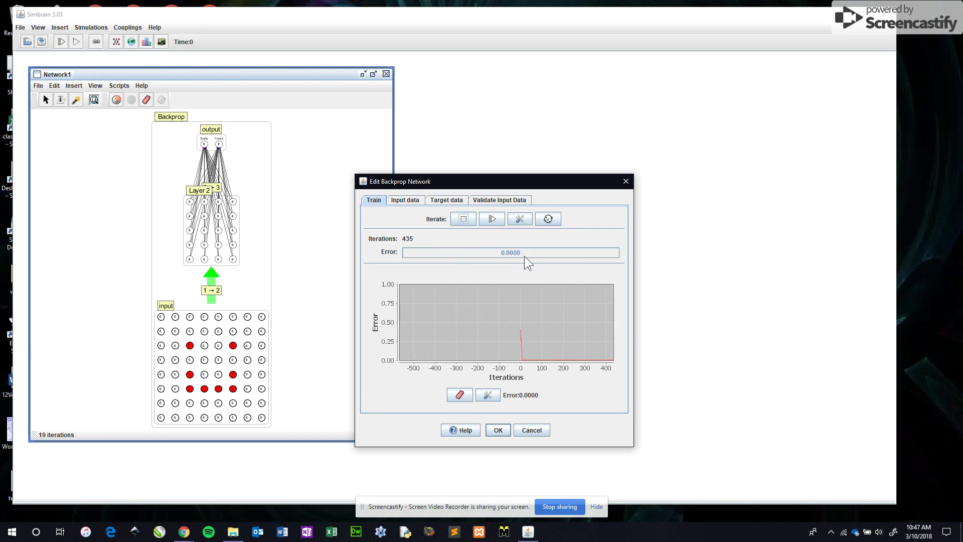
{"action": "left_click", "coordinate": [464, 219]}
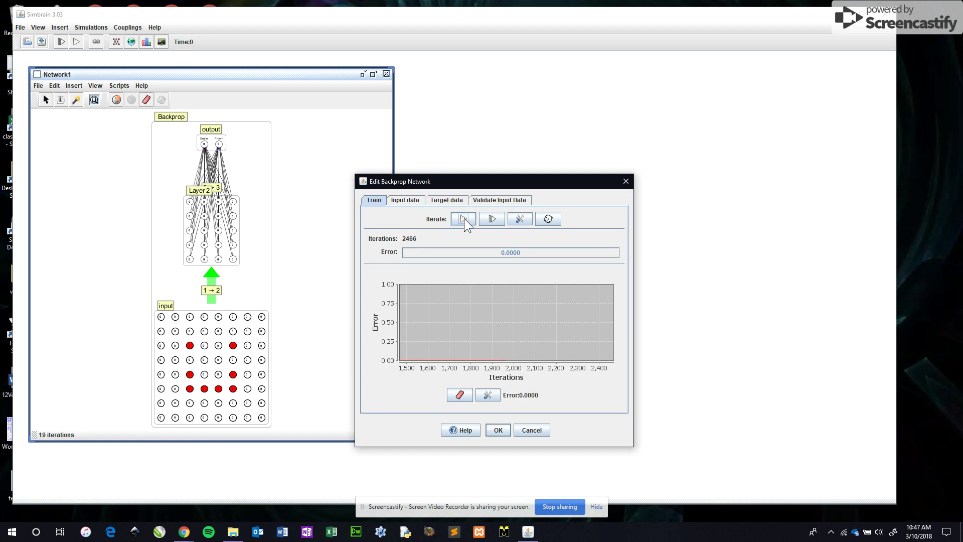
{"action": "left_click", "coordinate": [499, 199]}
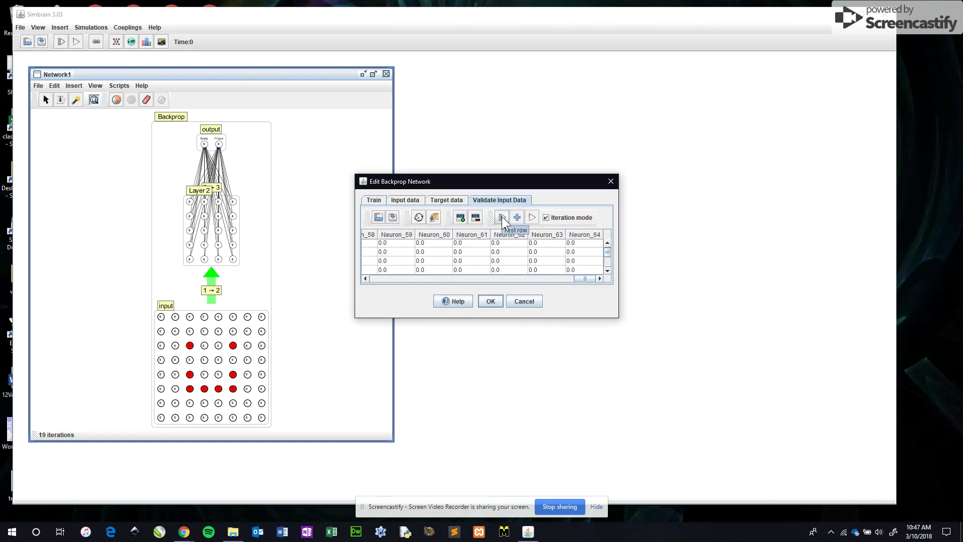
Step: Run the trained network on each validation row up to 29 iterations, checking Smile and Frown outputs
{"action": "left_click", "coordinate": [502, 217]}
{"action": "left_click", "coordinate": [502, 217]}
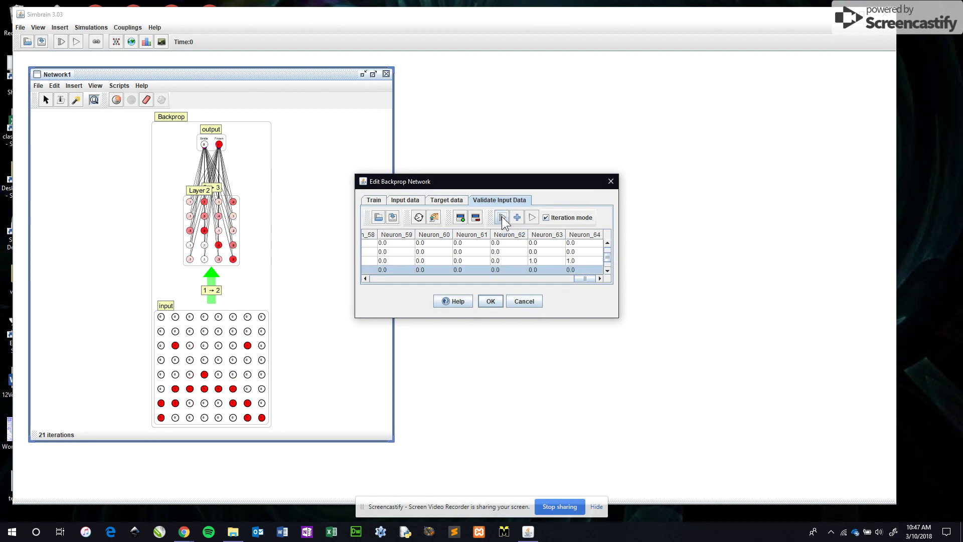
{"action": "left_click", "coordinate": [502, 217]}
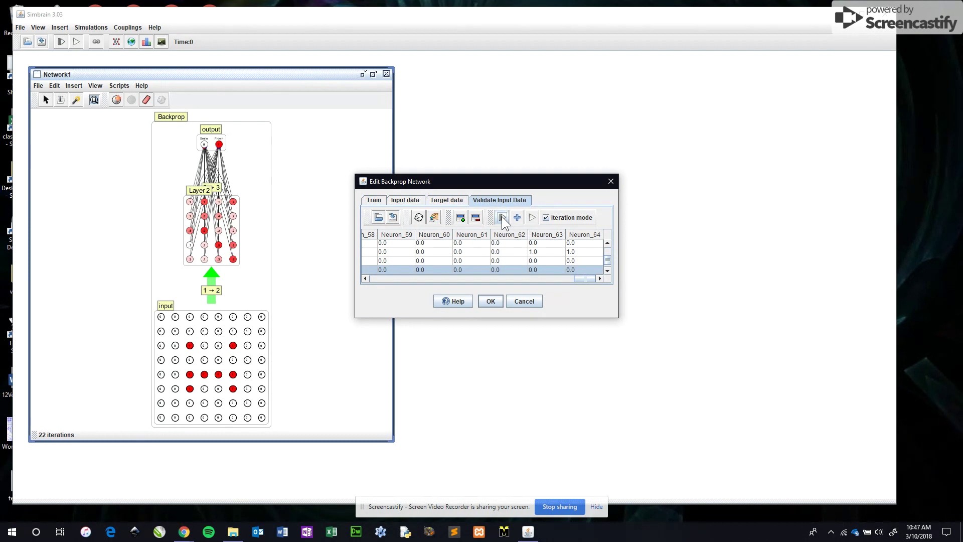
{"action": "left_click", "coordinate": [501, 217]}
{"action": "left_click", "coordinate": [502, 217]}
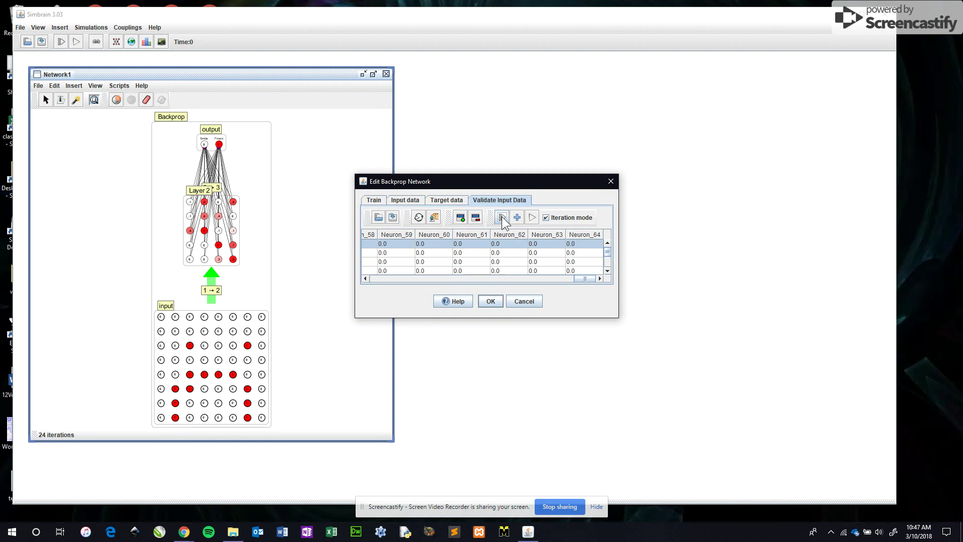
{"action": "left_click", "coordinate": [502, 217]}
{"action": "left_click", "coordinate": [502, 217]}
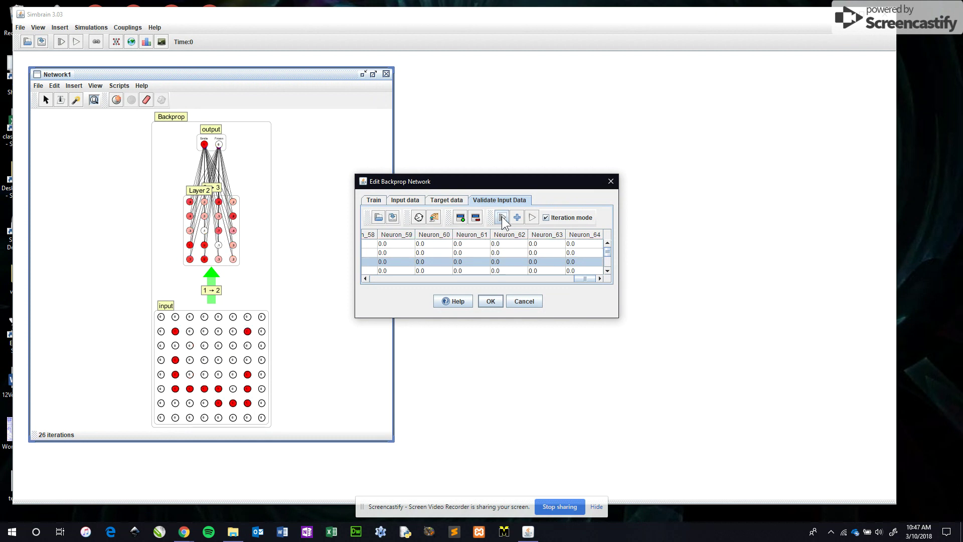
{"action": "left_click", "coordinate": [501, 217]}
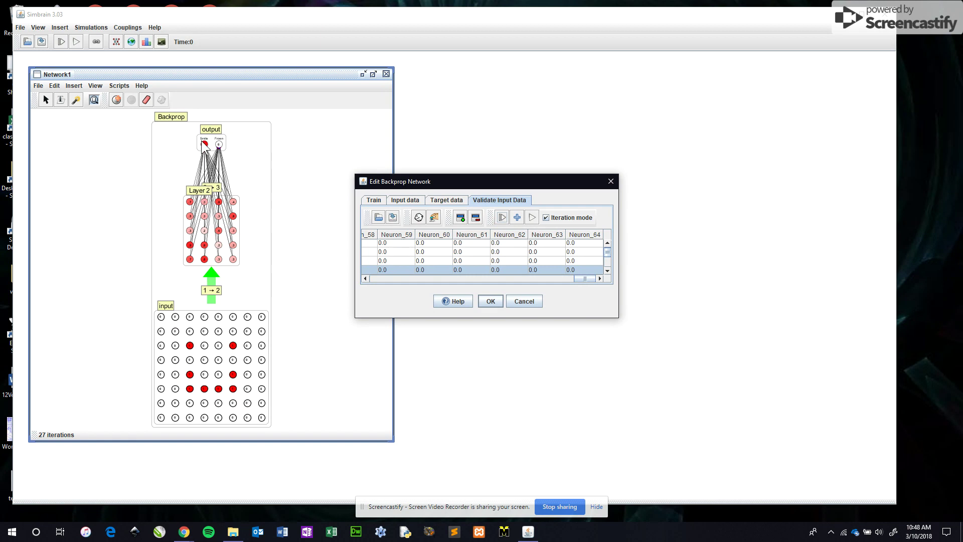
{"action": "left_click", "coordinate": [504, 219]}
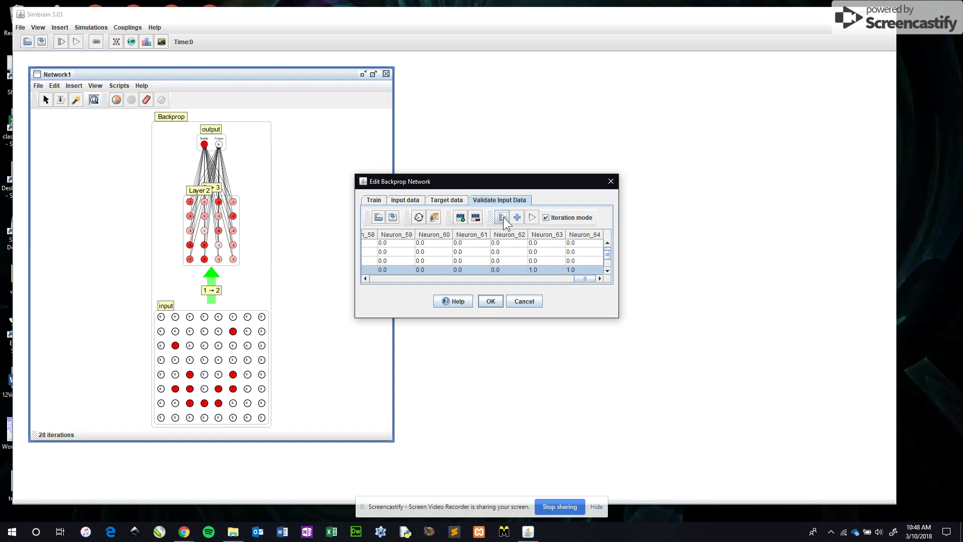
{"action": "left_click", "coordinate": [504, 218]}
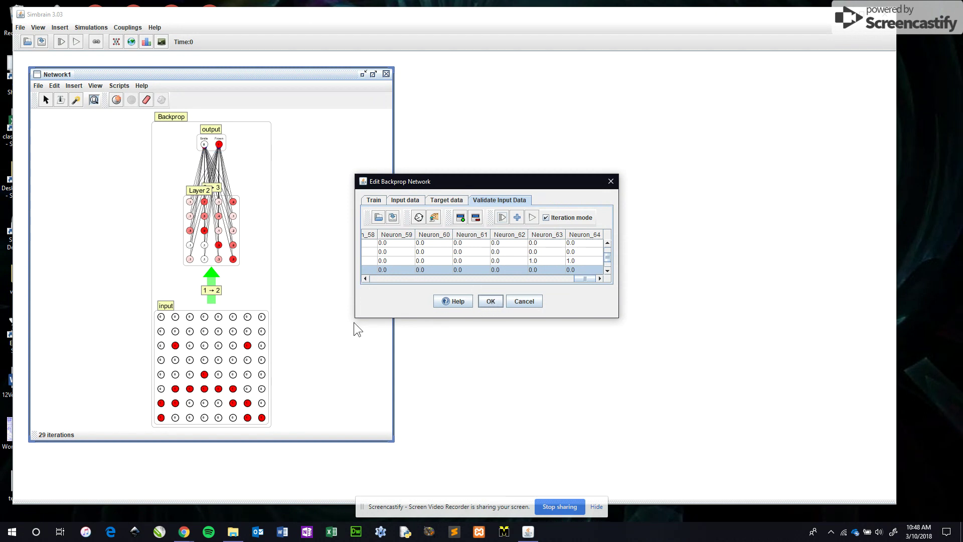
Step: Close the backprop settings and set the activation of every input-grid neuron to 0
{"action": "left_click", "coordinate": [490, 301]}
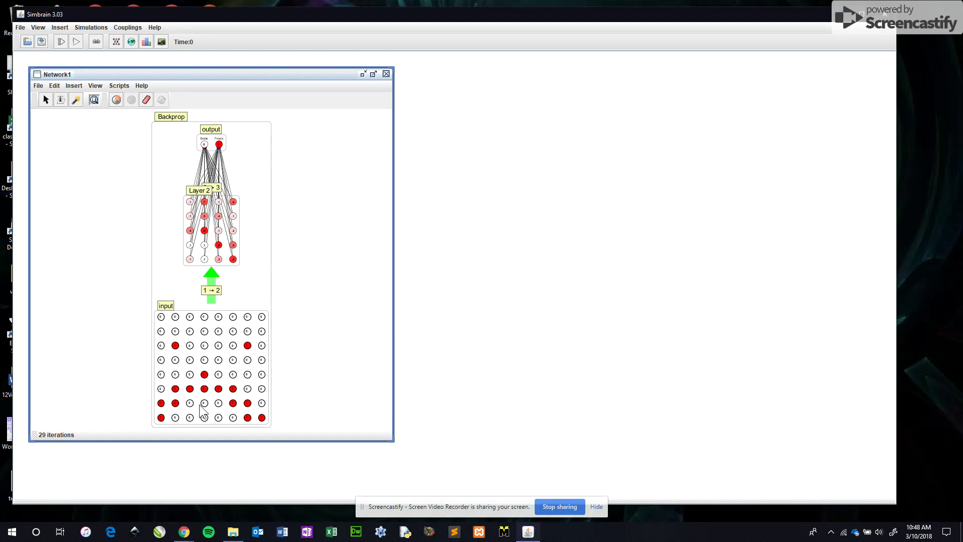
{"action": "left_click_drag", "start_coordinate": [267, 418], "coordinate": [161, 343]}
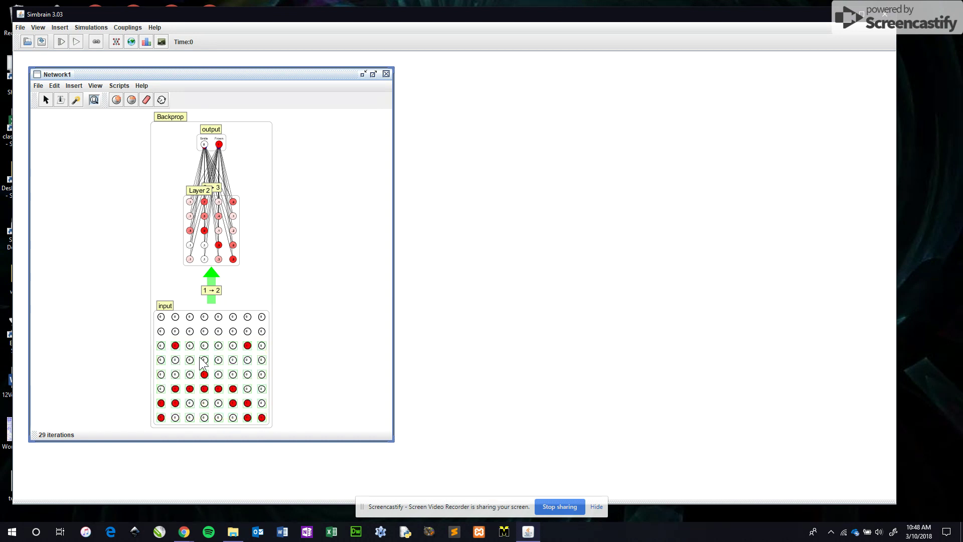
{"action": "double_click", "coordinate": [174, 345]}
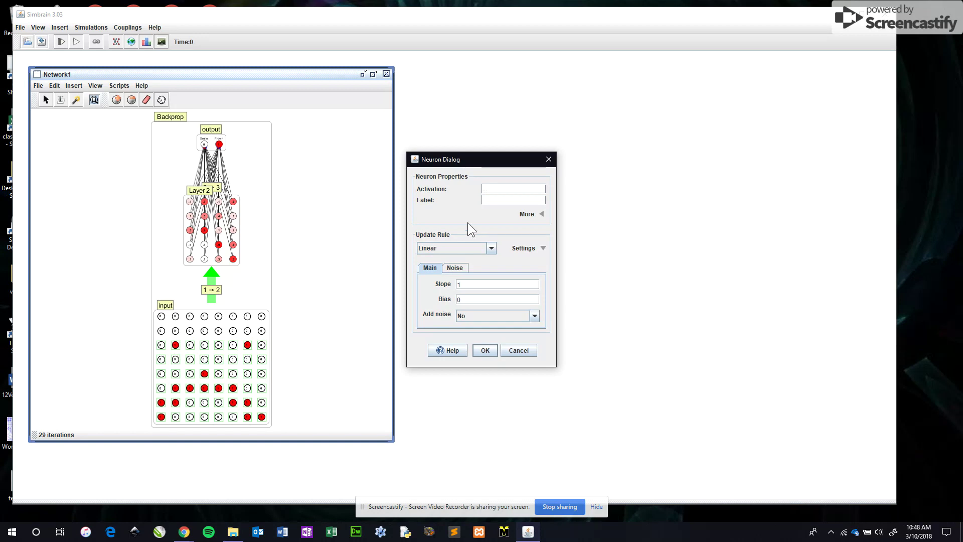
{"action": "double_click", "coordinate": [498, 190]}
{"action": "type", "text": "0"}
{"action": "left_click", "coordinate": [485, 350]}
{"action": "left_click", "coordinate": [295, 359]}
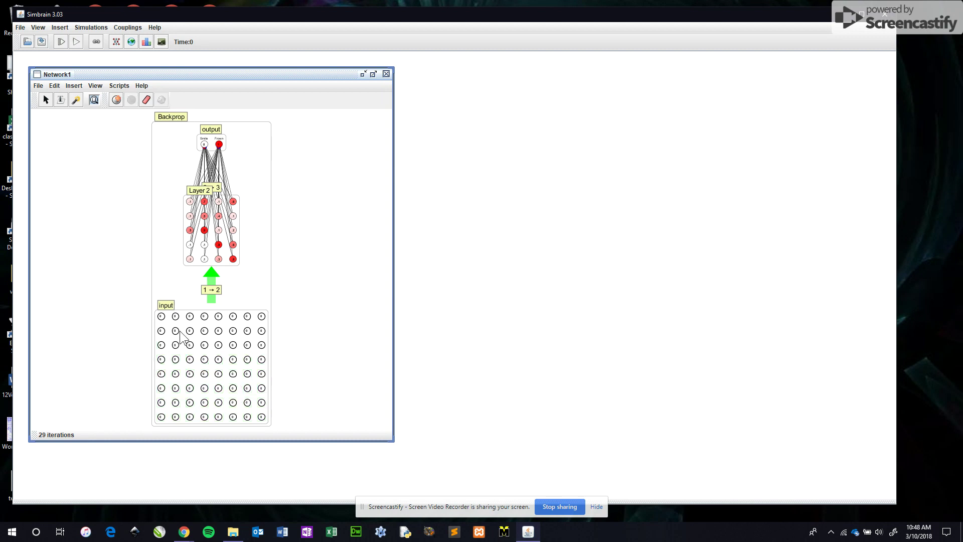
Step: Select two eye neurons and seven curved mouth neurons forming a smiley on the input grid
{"action": "left_click", "coordinate": [189, 344]}
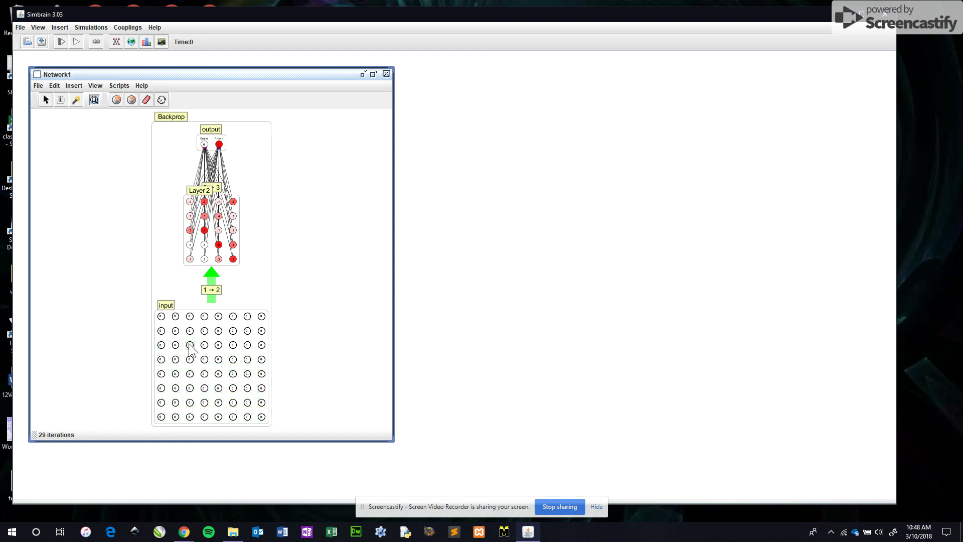
{"action": "left_click", "coordinate": [233, 345], "text": "shift"}
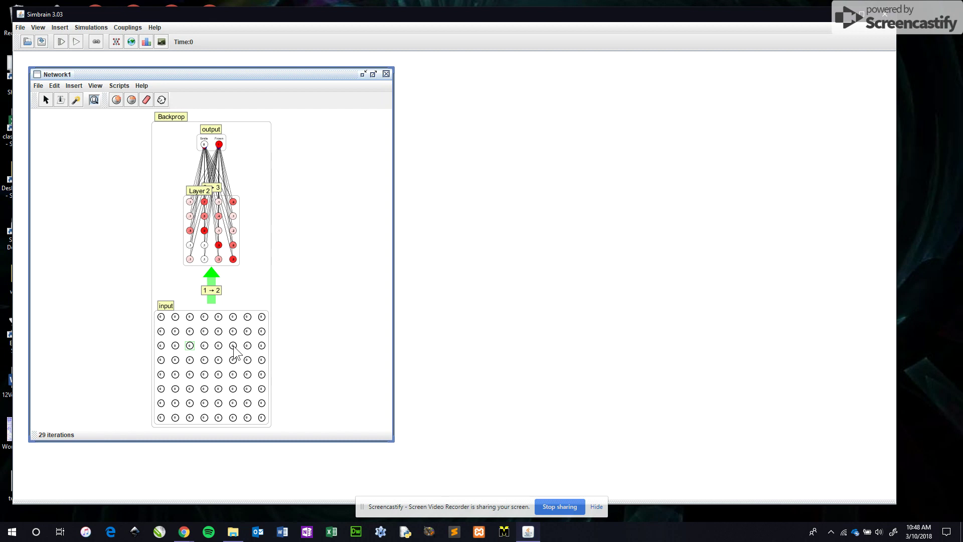
{"action": "left_click", "coordinate": [247, 376], "text": "shift"}
{"action": "left_click", "coordinate": [247, 389], "text": "shift"}
{"action": "left_click", "coordinate": [233, 402], "text": "shift"}
{"action": "left_click", "coordinate": [218, 403], "text": "shift"}
{"action": "left_click", "coordinate": [204, 403], "text": "shift"}
{"action": "left_click", "coordinate": [190, 403], "text": "shift"}
{"action": "left_click", "coordinate": [175, 389], "text": "shift"}
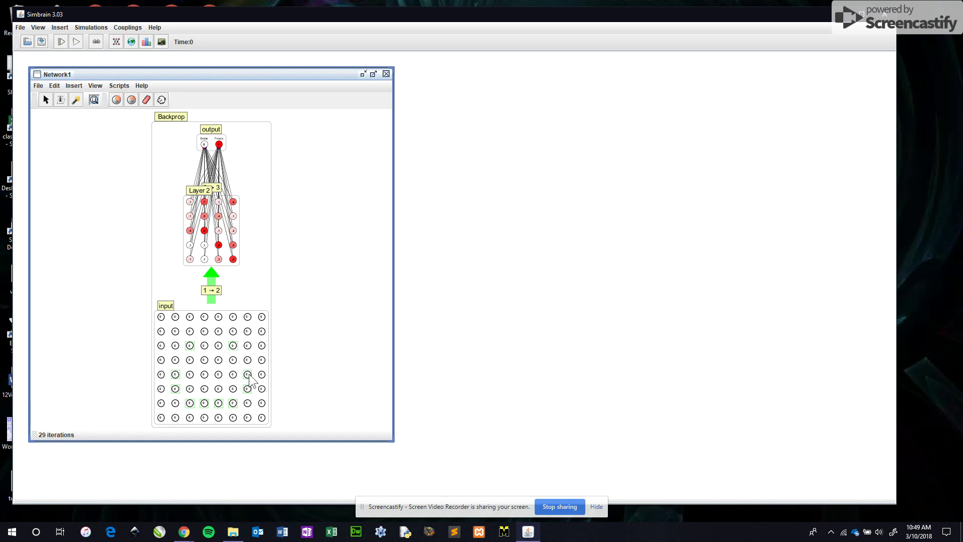
Step: Set the selected smiley neurons' activation to 1
{"action": "mouse_move", "coordinate": [248, 376]}
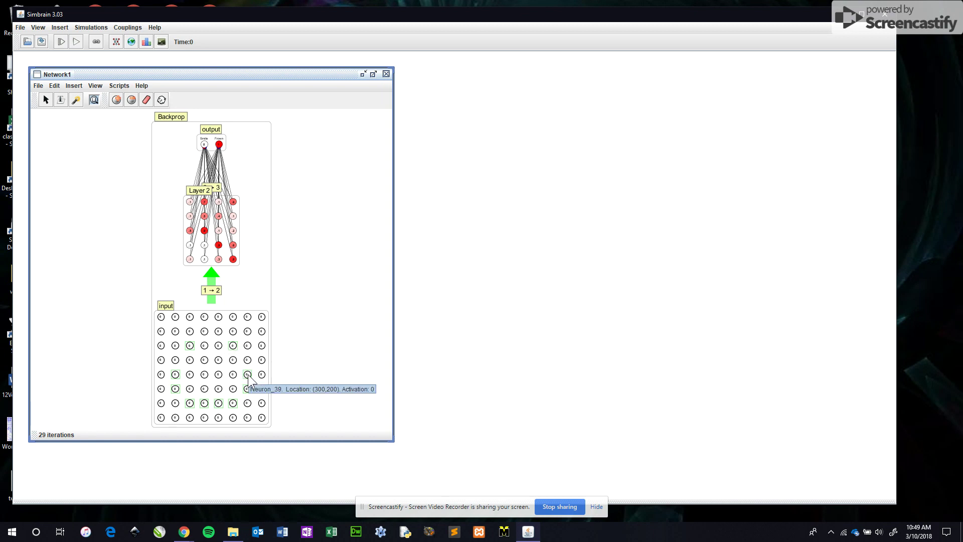
{"action": "double_click", "coordinate": [248, 376]}
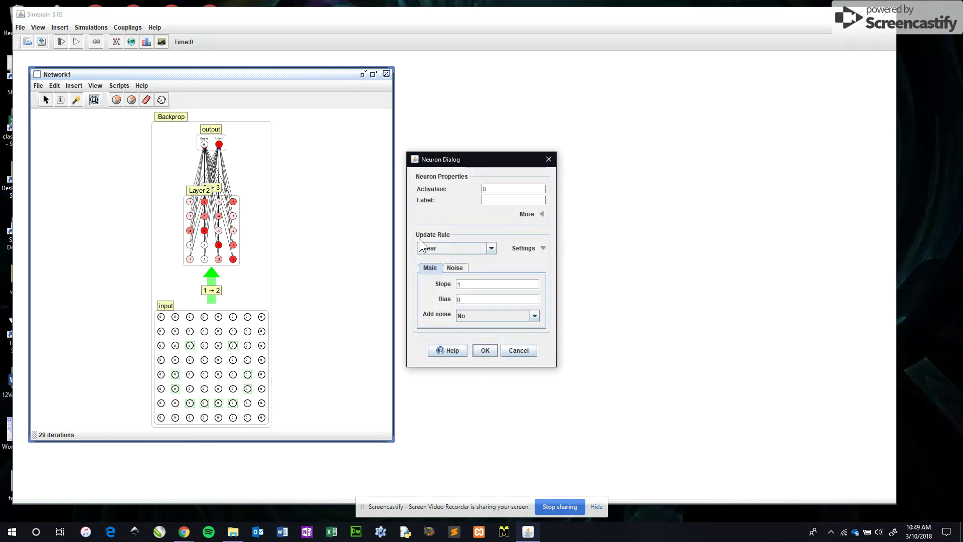
{"action": "double_click", "coordinate": [496, 189]}
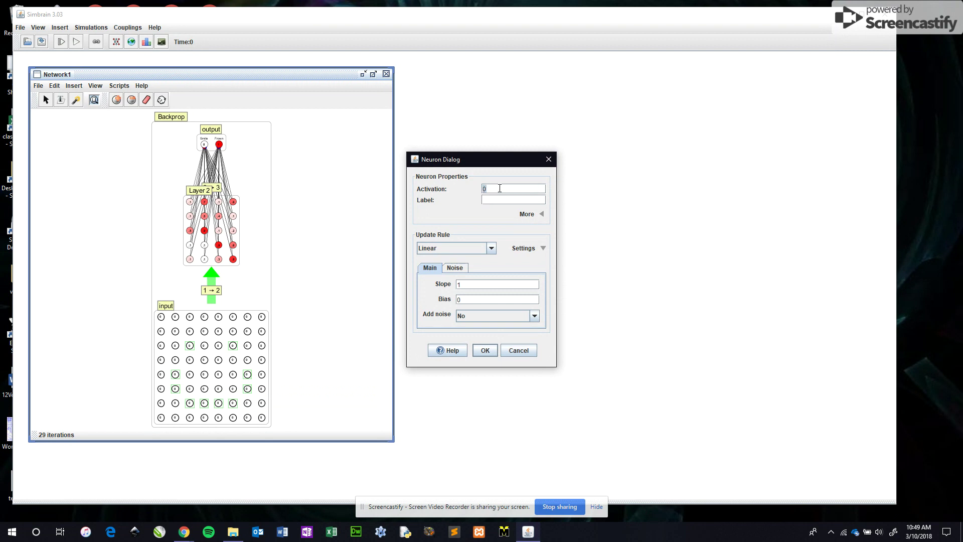
{"action": "left_click", "coordinate": [483, 349]}
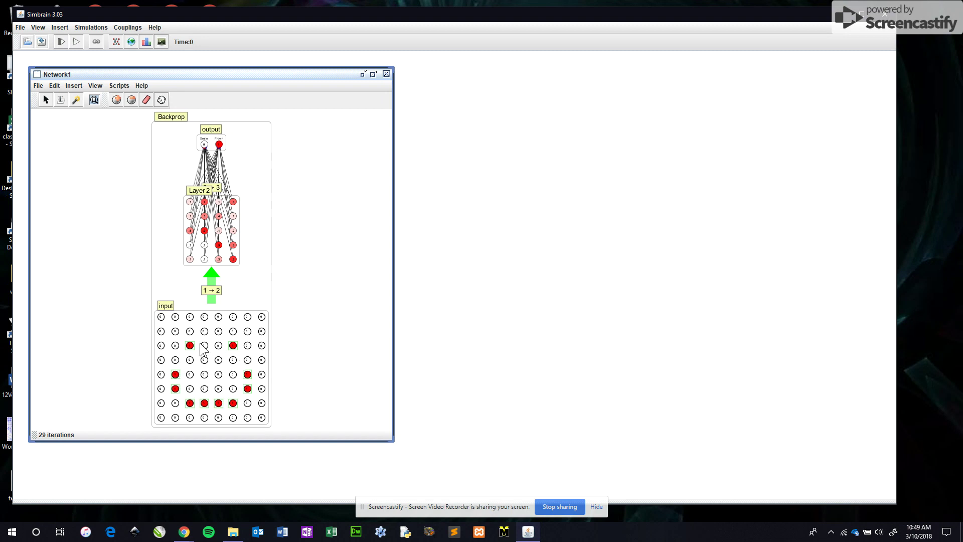
Step: Step the network once so the drawn smiley lights the Smile output
{"action": "left_click", "coordinate": [61, 42]}
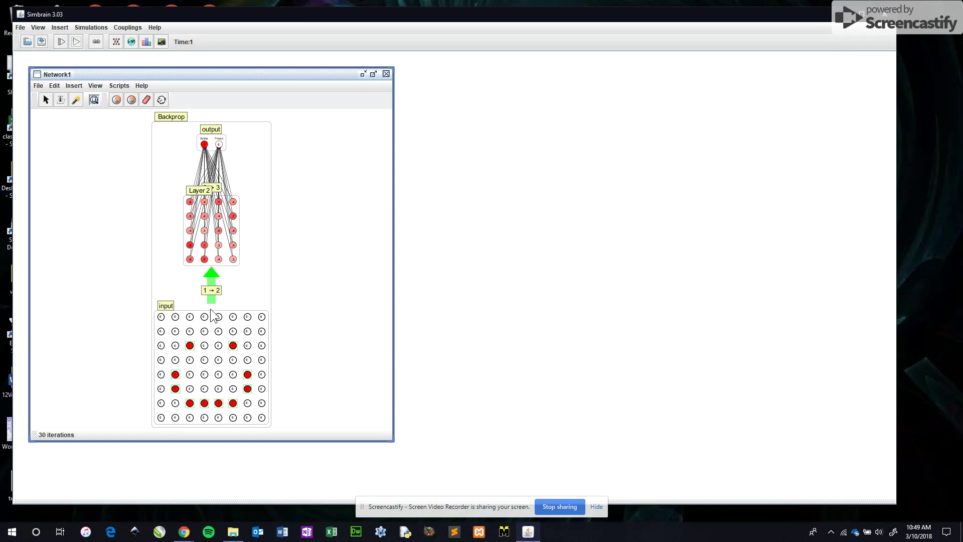